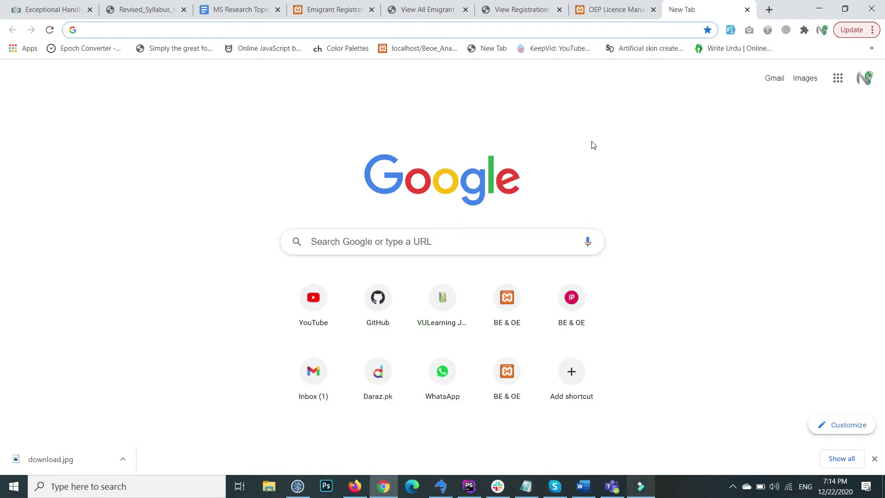
- Search the web for "rapidminer download for pc" and open RapidMiner's Get Started page from the results
type("rap")
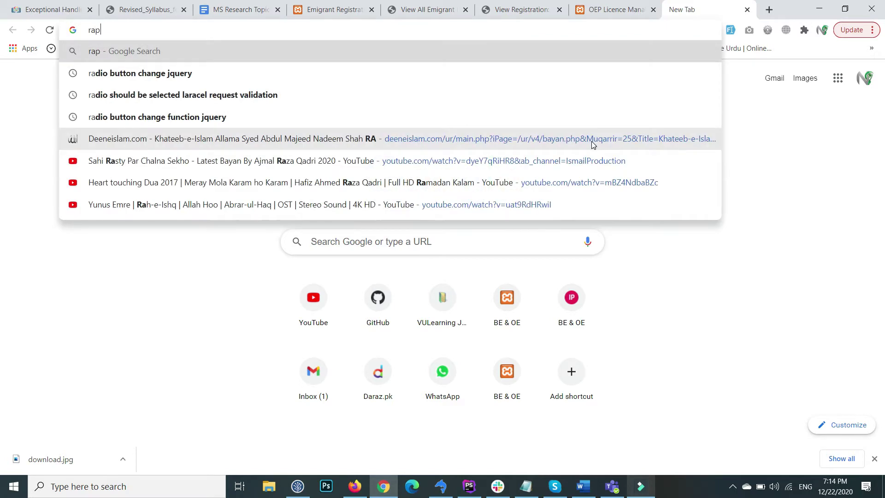
type("id ,")
key("BackSpace")
type("mi")
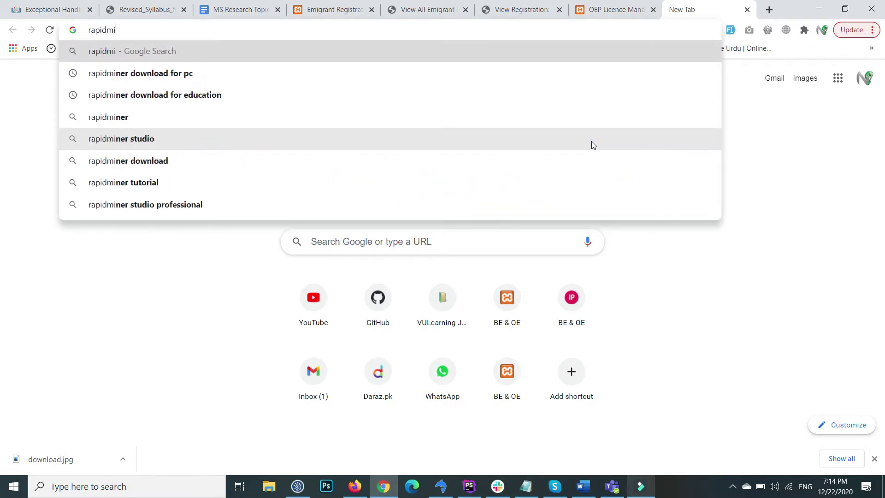
key("Down")
key("Return")
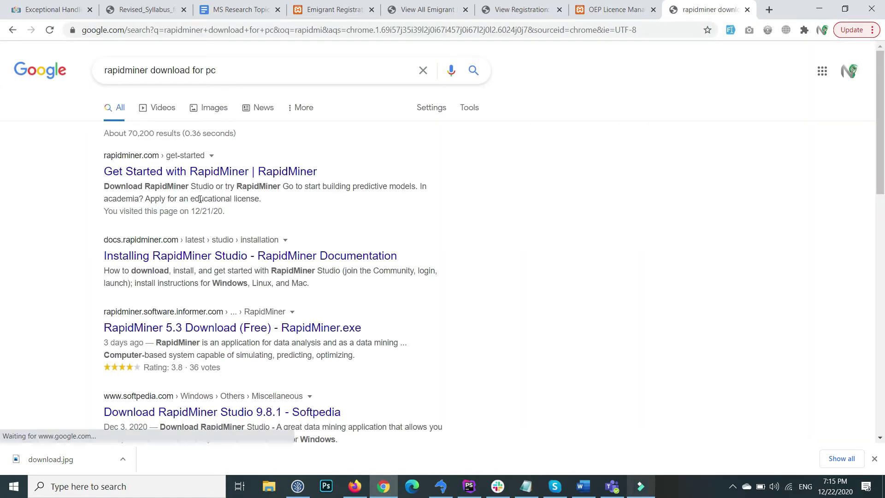
left_click(158, 175)
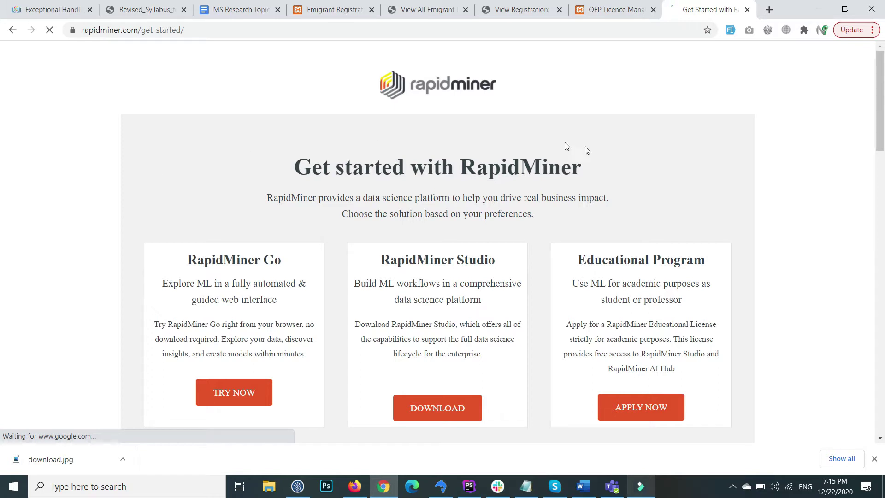
- Go to the RapidMiner Studio downloads and download the Windows 64bit installer for version 9.8
left_click_drag(880, 106, 880, 107)
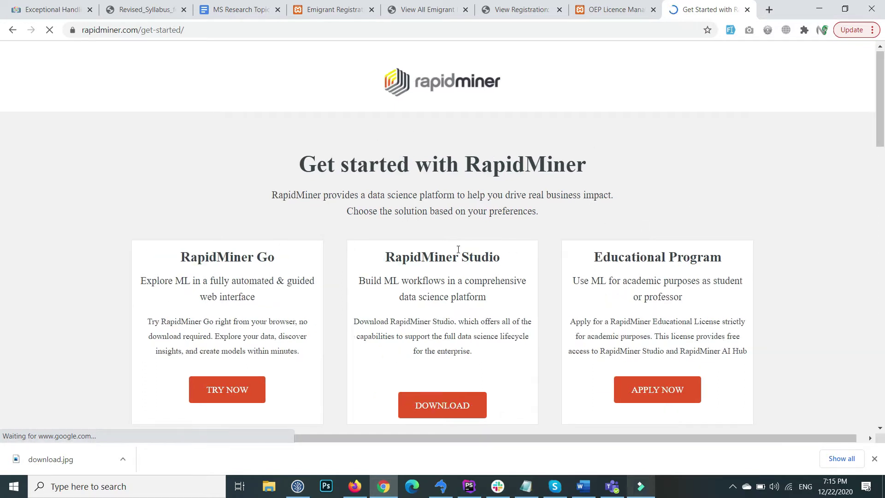
left_click(448, 406)
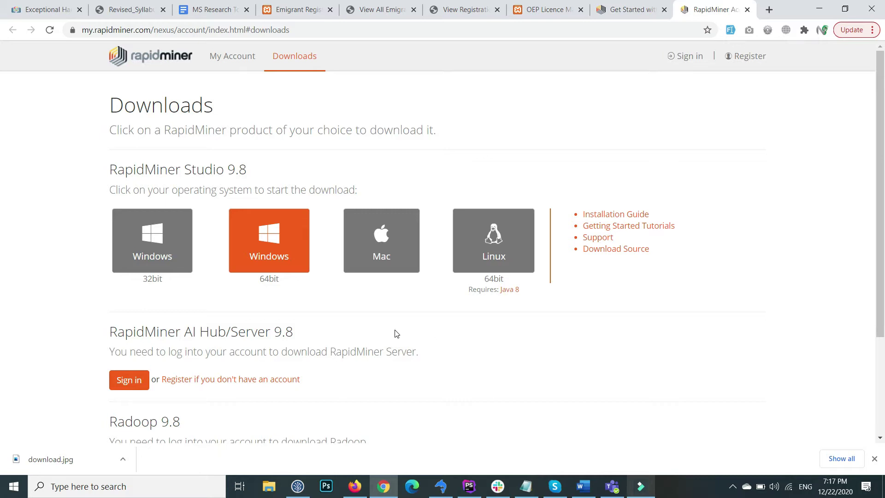
left_click(286, 256)
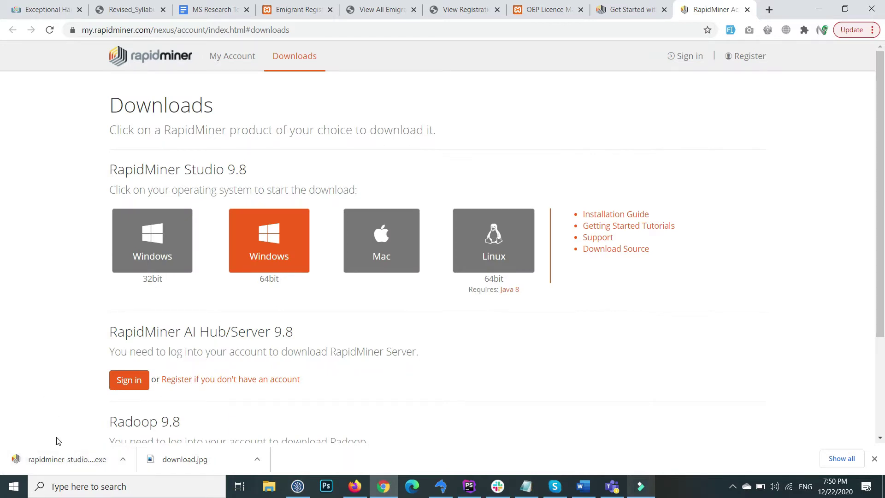
- Run the downloaded RapidMiner Studio installer, agree to the license and install into C:\Program Files\RapidMiner\RapidMiner Studio
left_click(48, 462)
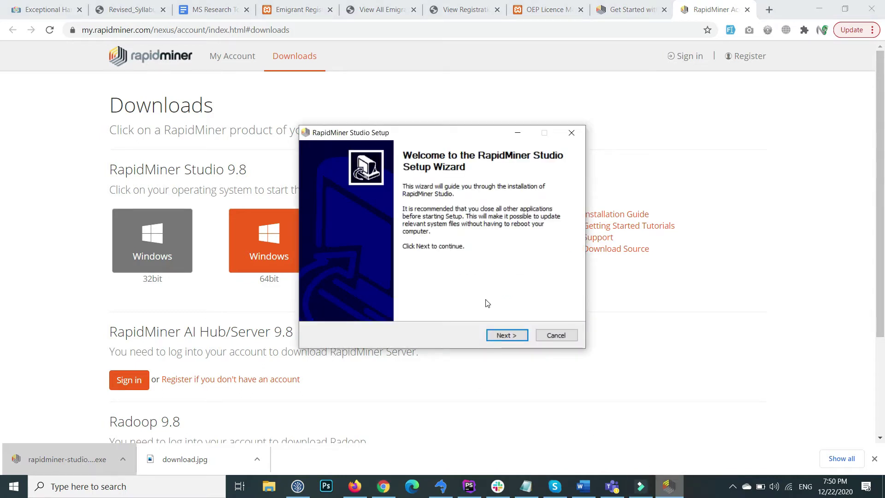
left_click(510, 334)
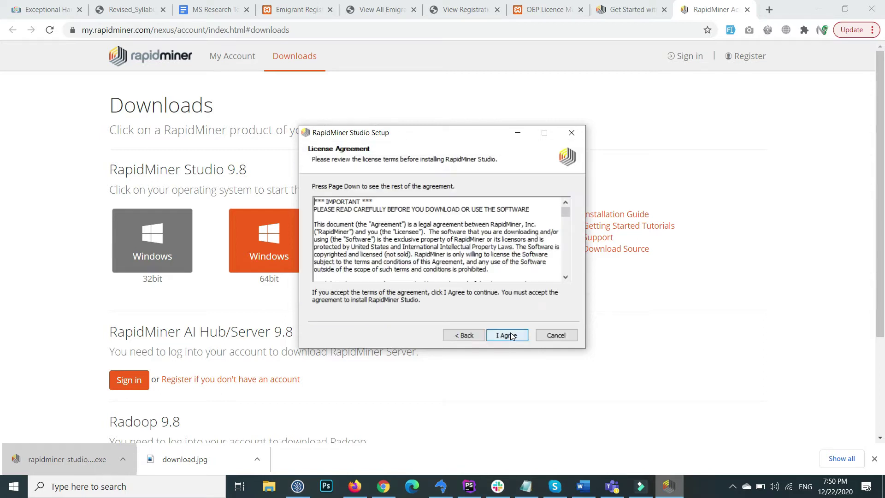
left_click(502, 337)
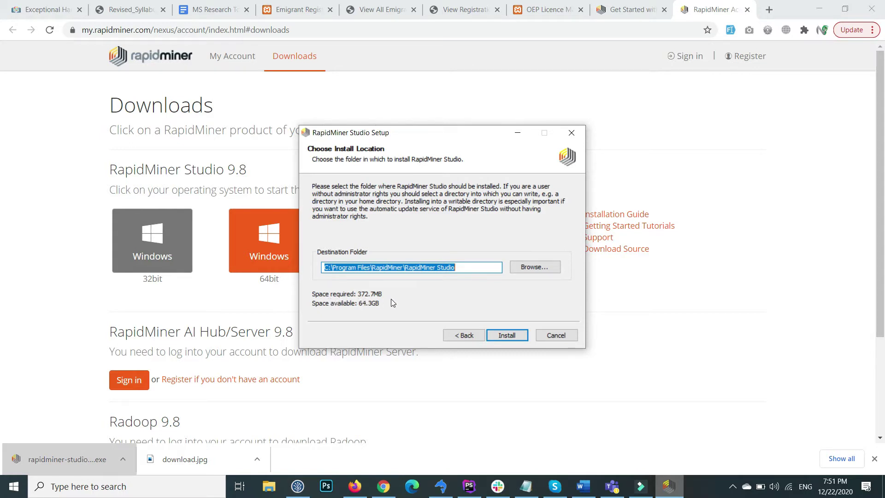
left_click(514, 339)
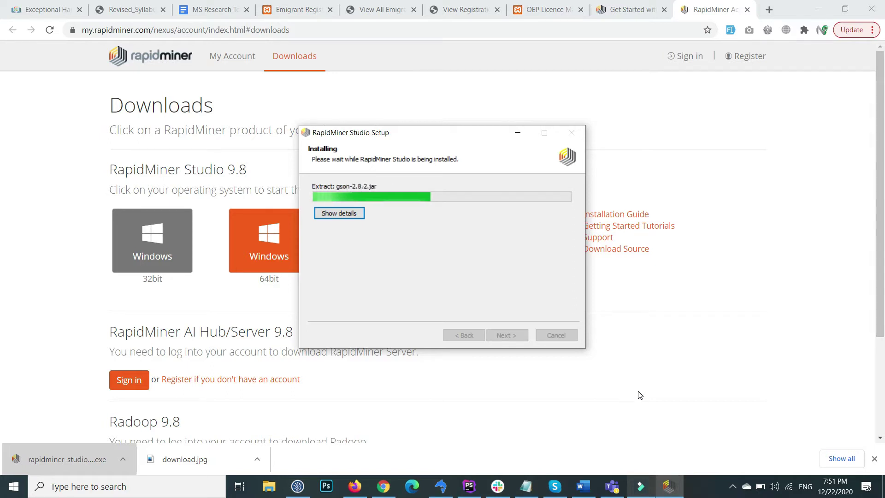
left_click(641, 396)
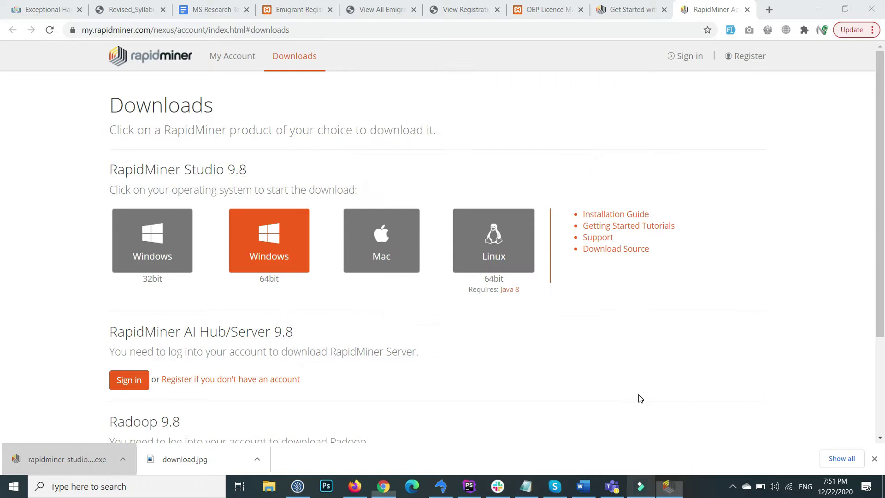
left_click(669, 489)
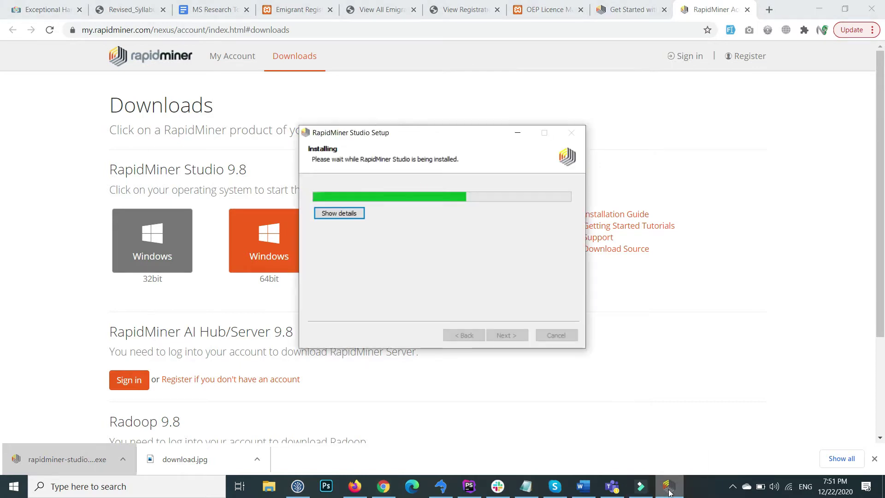
left_click(629, 382)
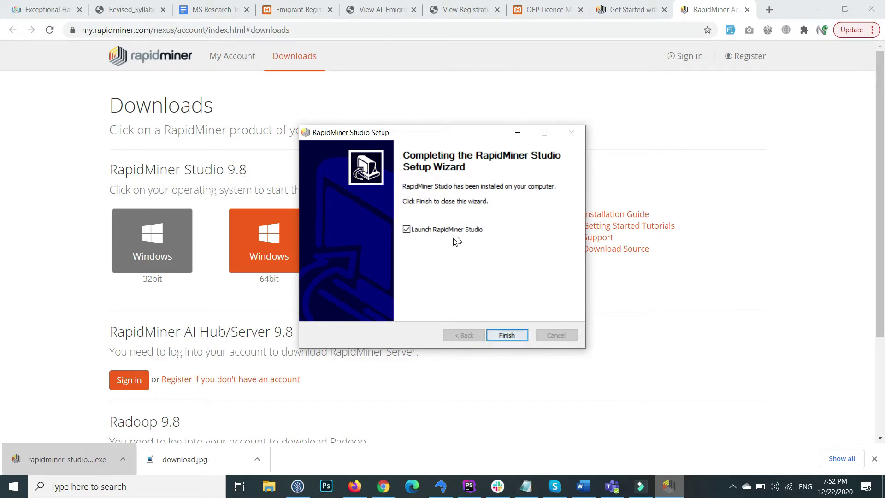
- Finish the setup with RapidMiner Studio launching, dismiss the firewall alert and accept the End User License Agreement
left_click(524, 336)
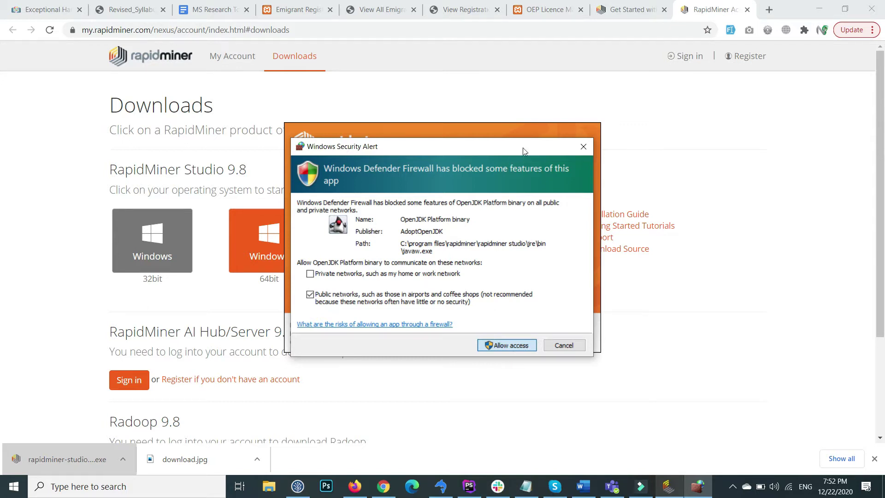
left_click(583, 146)
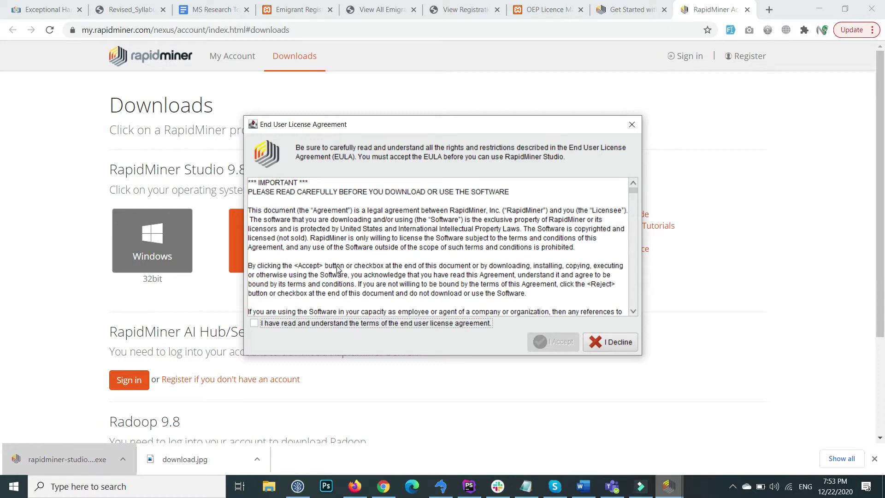
left_click(294, 326)
left_click(557, 347)
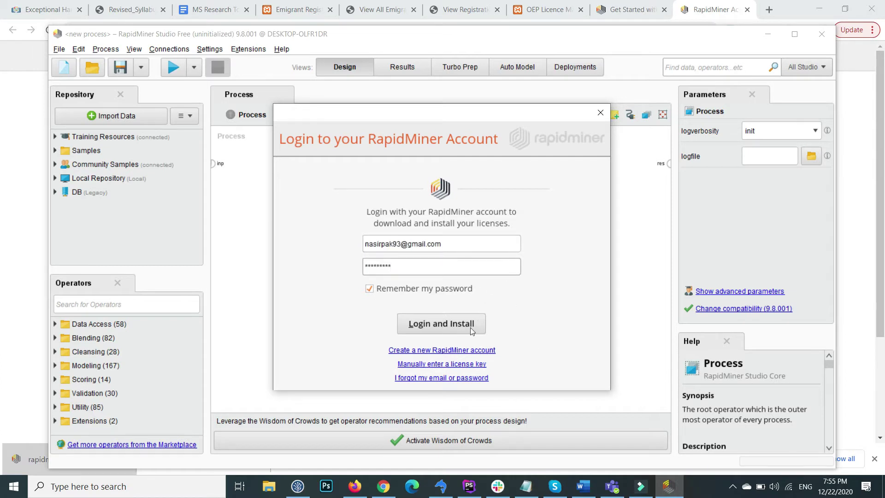
- Log in with the filled-in RapidMiner account details to install the license, and complete the welcome dialog
left_click(458, 330)
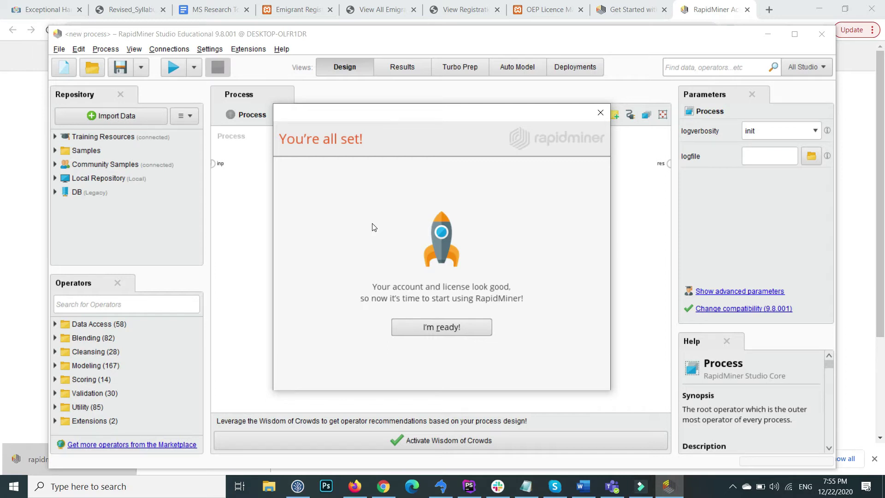
left_click(428, 333)
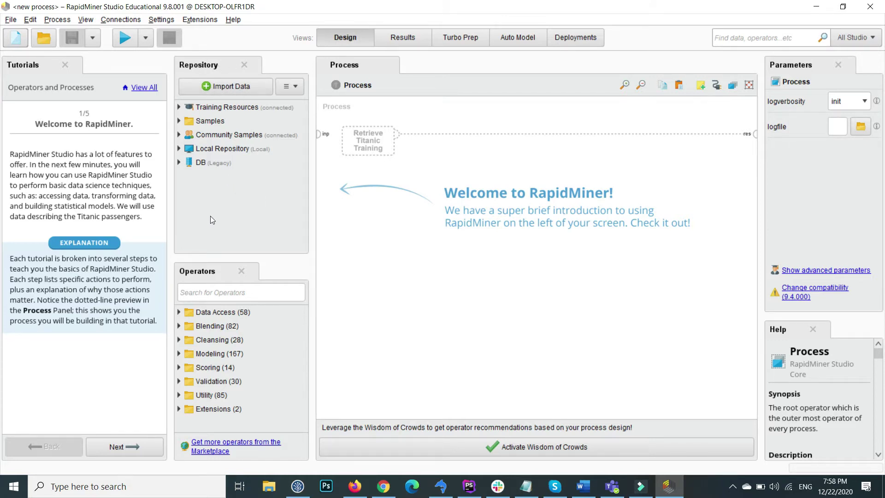
- Add the Titanic data set from the repository's Samples/data folder to the process canvas as a Retrieve operator
left_click(179, 121)
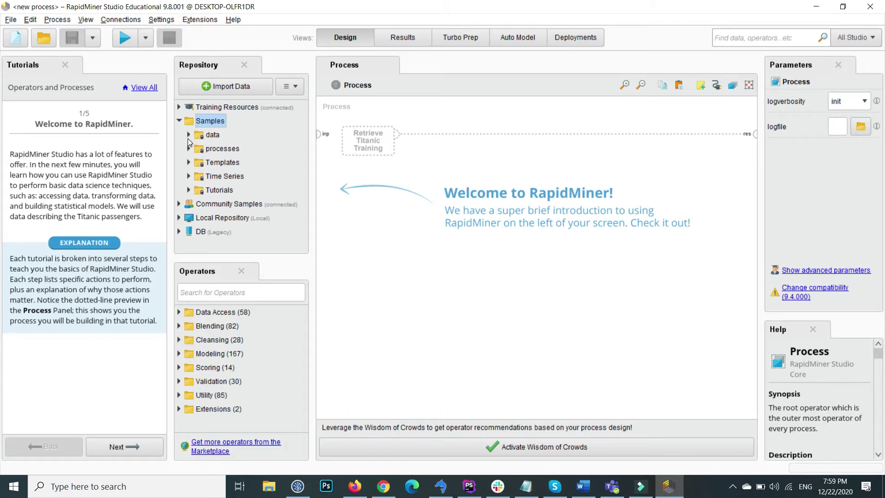
left_click(187, 138)
left_click_drag(303, 135, 309, 175)
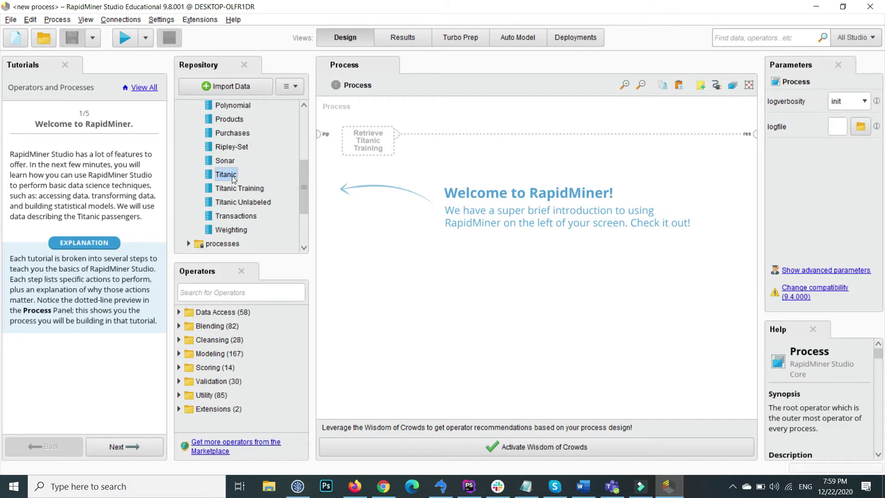
mouse_move(232, 177)
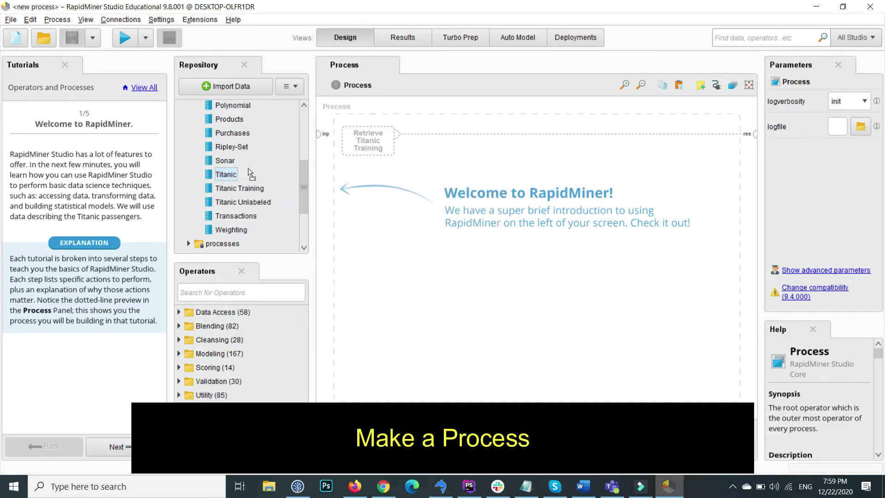
left_click(393, 171)
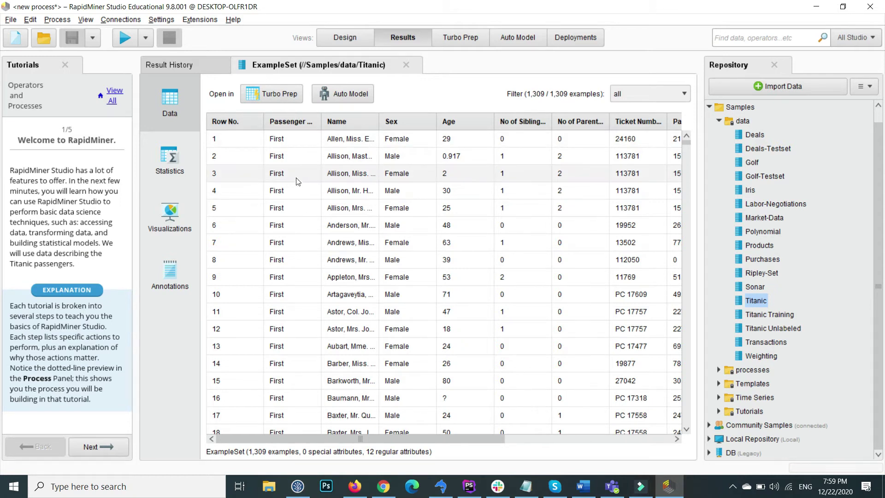
- Examine the passenger class, name and sex values in the first row of the Titanic example set, and close it
left_click(291, 137)
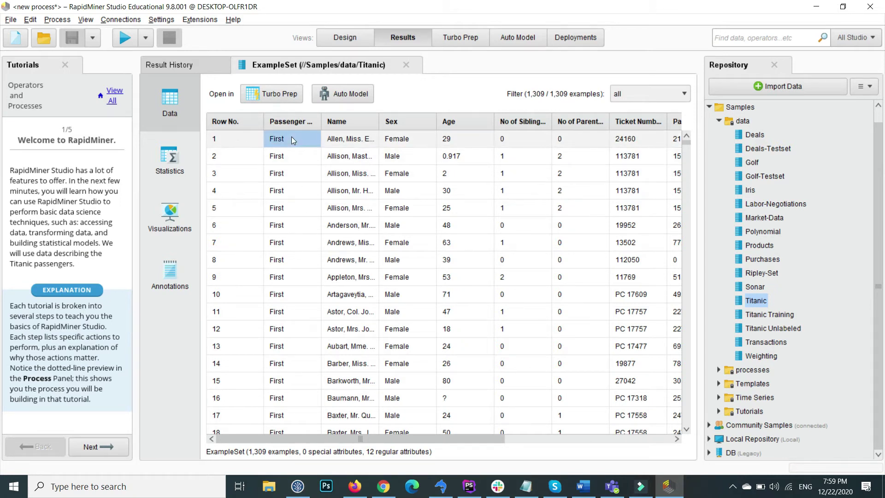
left_click(342, 140)
left_click(399, 142)
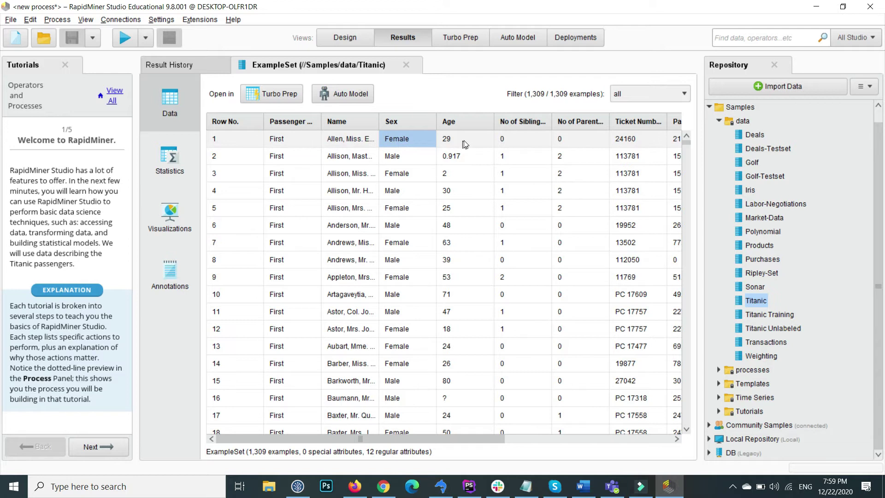
left_click(407, 65)
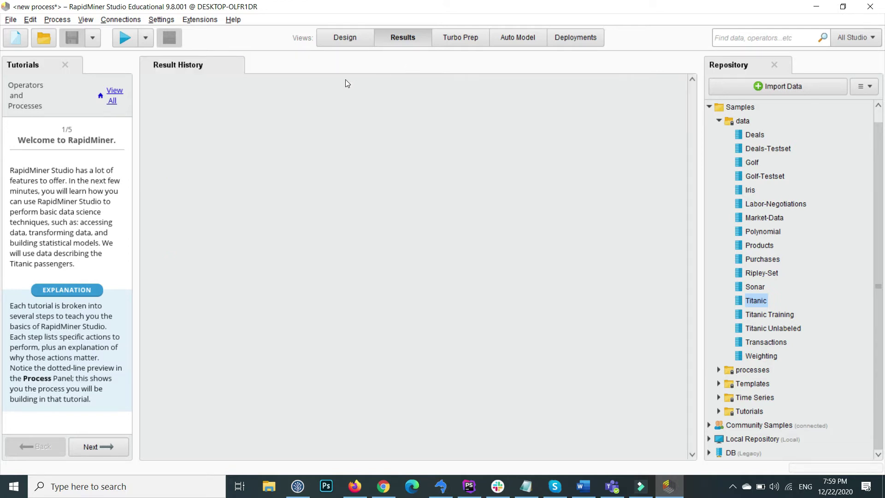
- Return to the process design, check the Results view and come back to the Design view
key("F8")
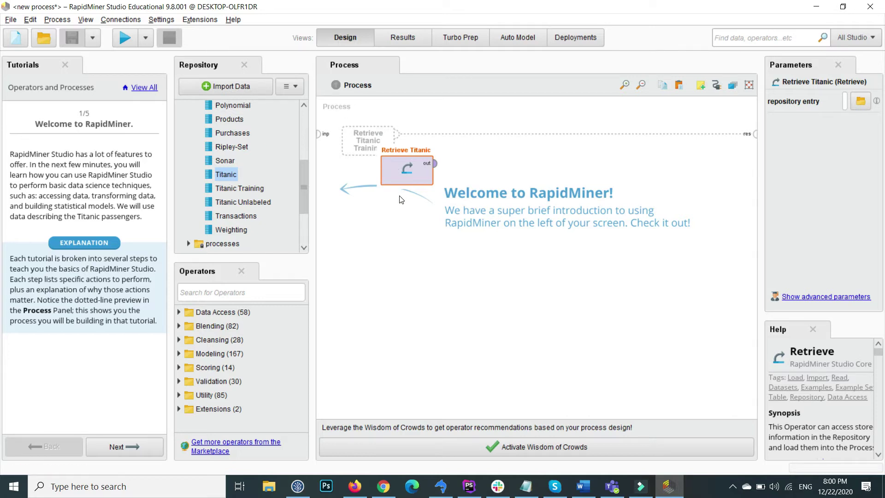
left_click(430, 253)
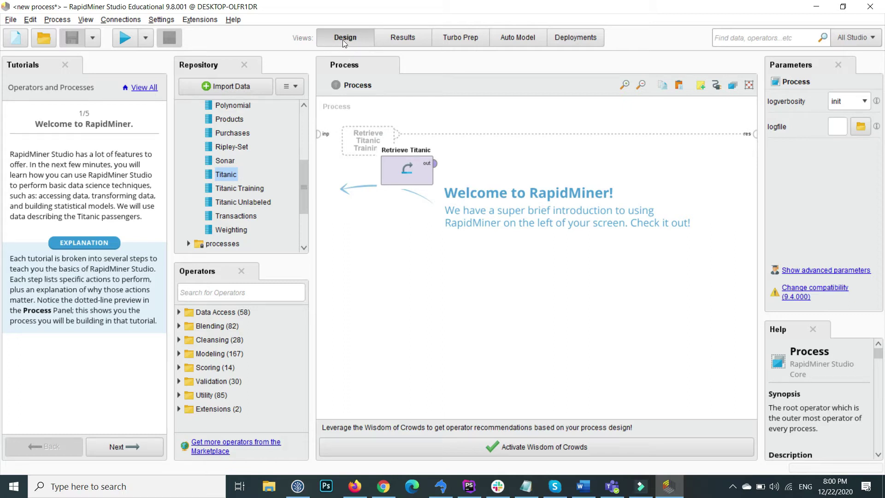
left_click(400, 41)
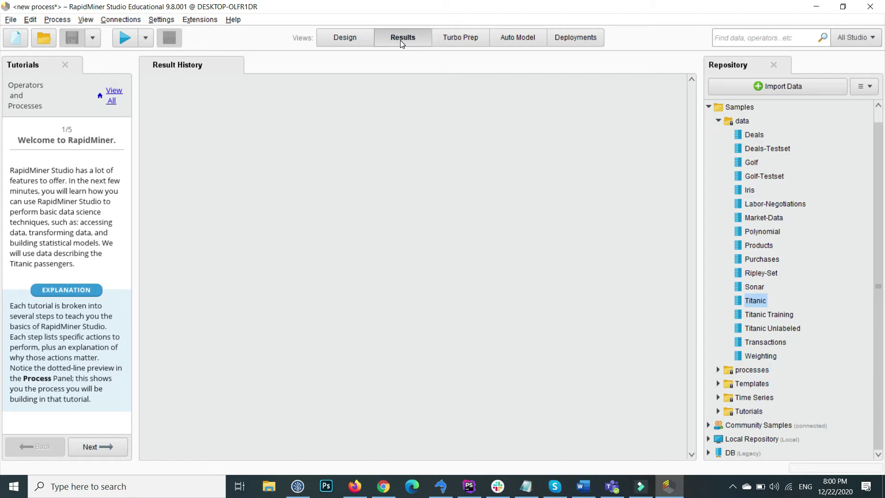
left_click(344, 37)
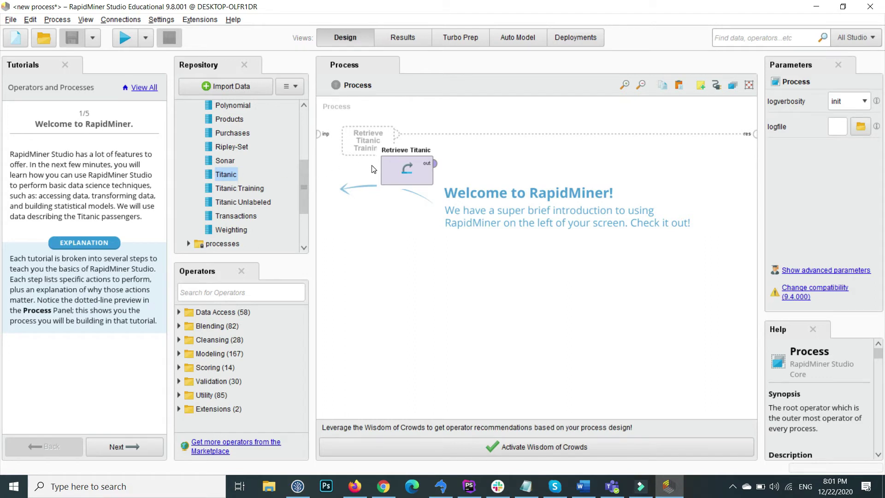
- Move the Retrieve Titanic operator further right, connect its out port to the process's res port and run the process
left_click_drag(390, 173, 429, 174)
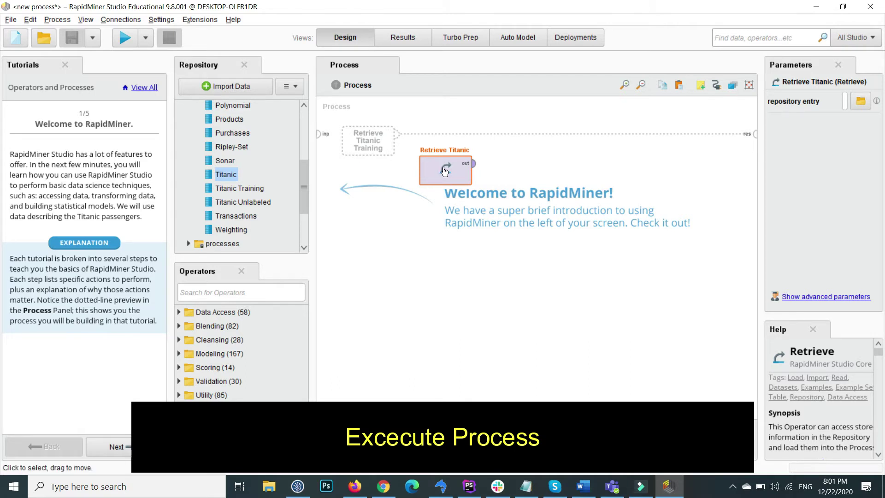
left_click(474, 164)
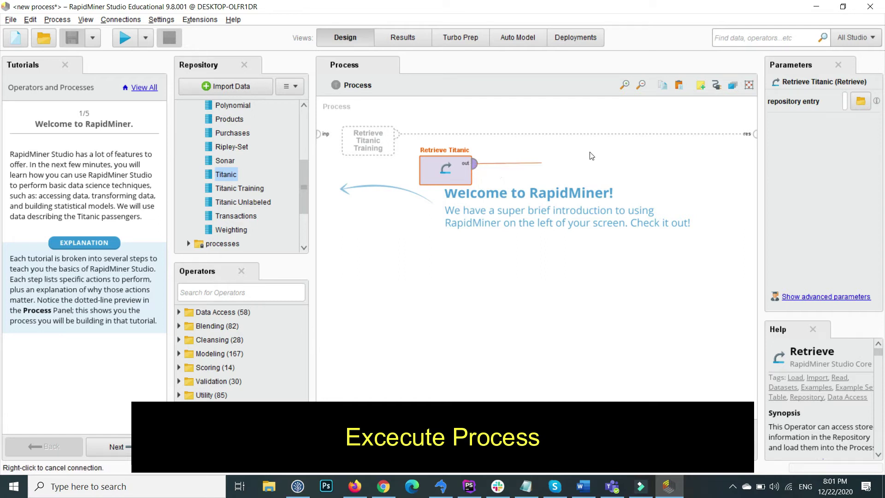
left_click(747, 135)
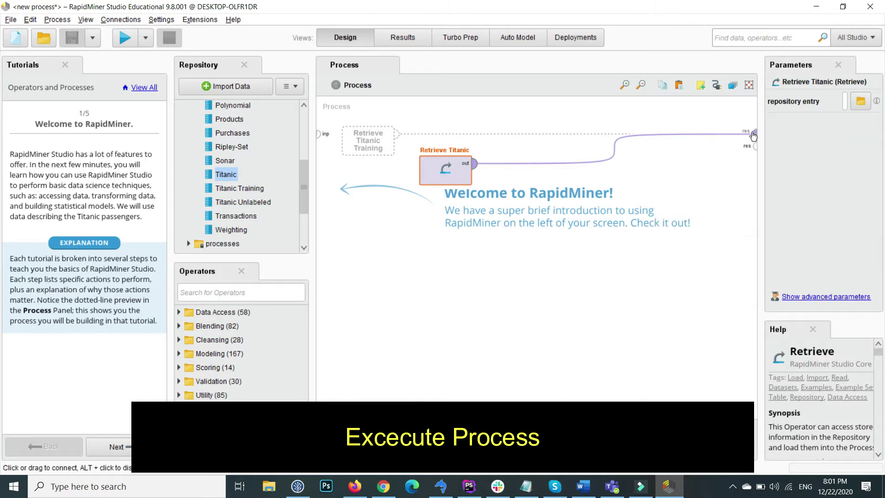
left_click(125, 38)
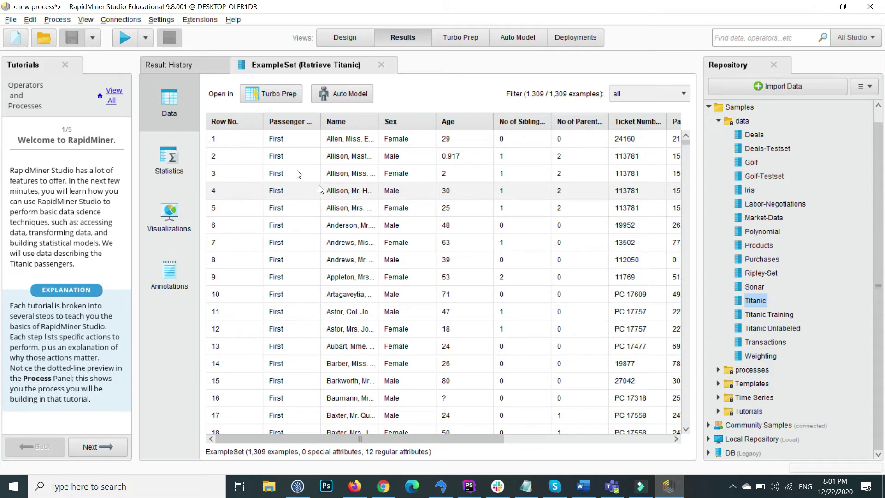
mouse_move(348, 443)
left_mouse_down()
mouse_move(540, 463)
mouse_move(358, 455)
left_mouse_up()
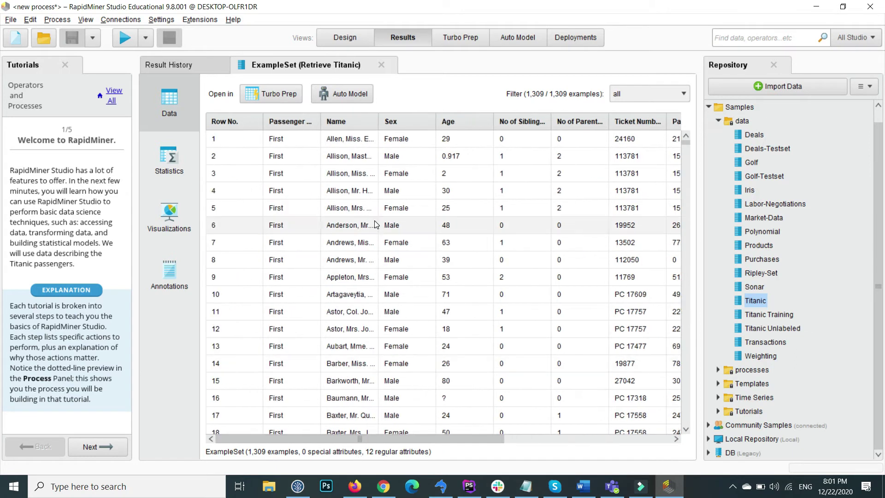
- Close the Titanic example set results, return to the process design and delete the Retrieve Titanic operator
left_click(381, 65)
left_click(353, 39)
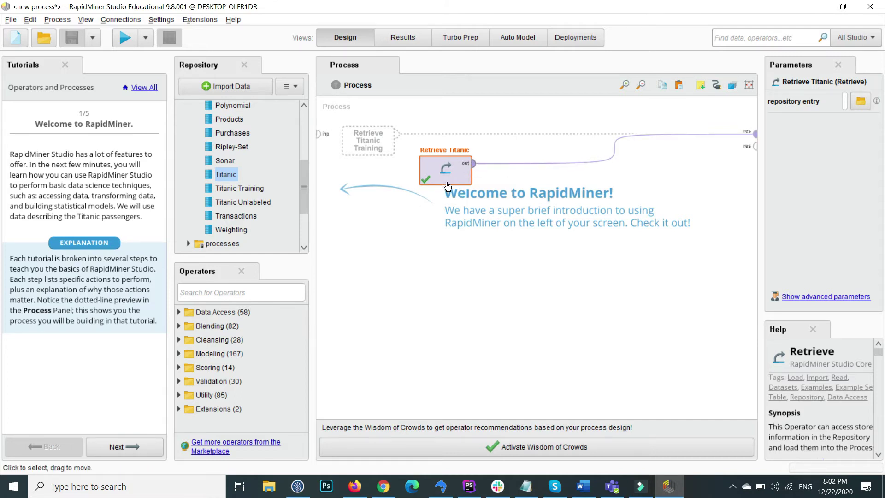
key("Delete")
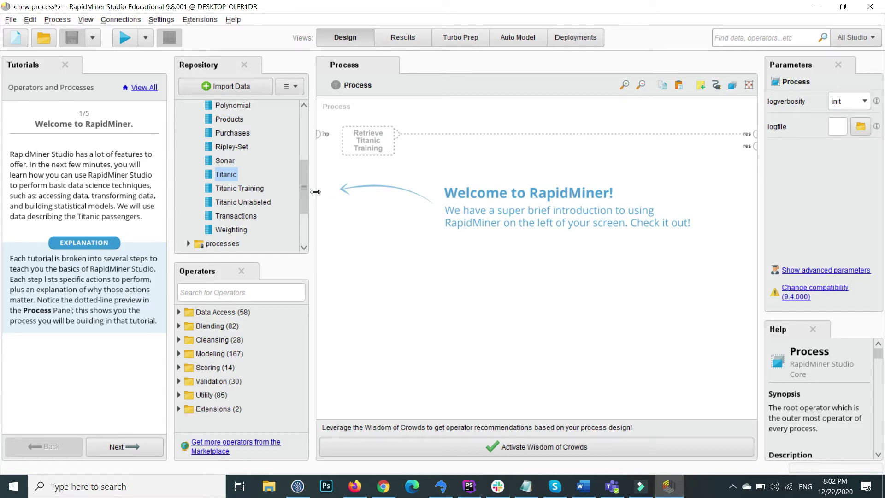
- Add the Titanic Training data set from the Samples/data folder to the process canvas as a Retrieve operator
left_click(231, 189)
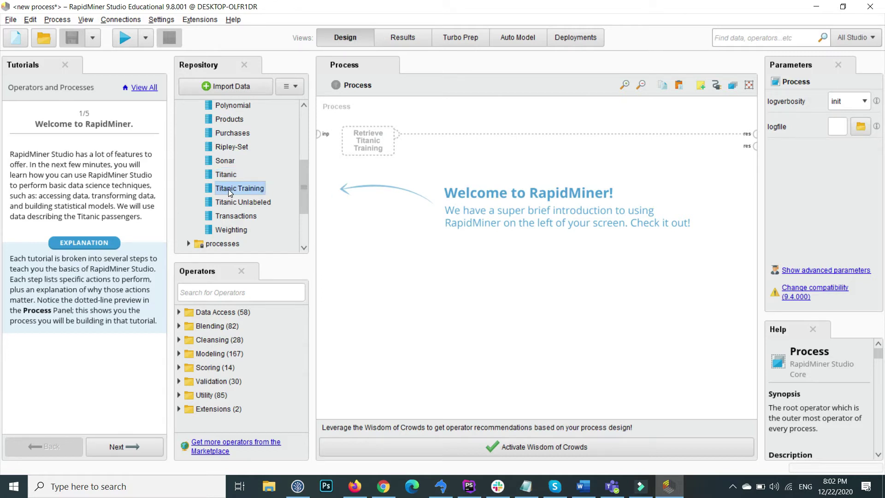
left_click_drag(228, 189, 449, 198)
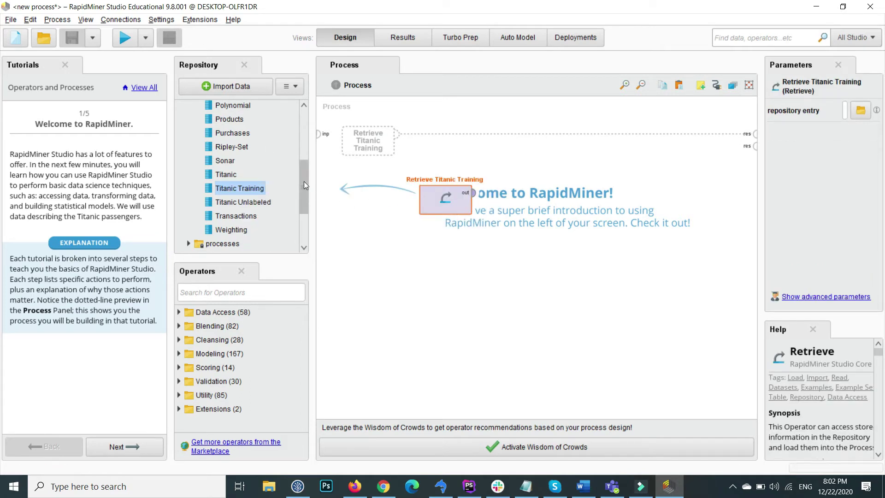
left_click_drag(437, 207, 435, 178)
key("ctrl+z")
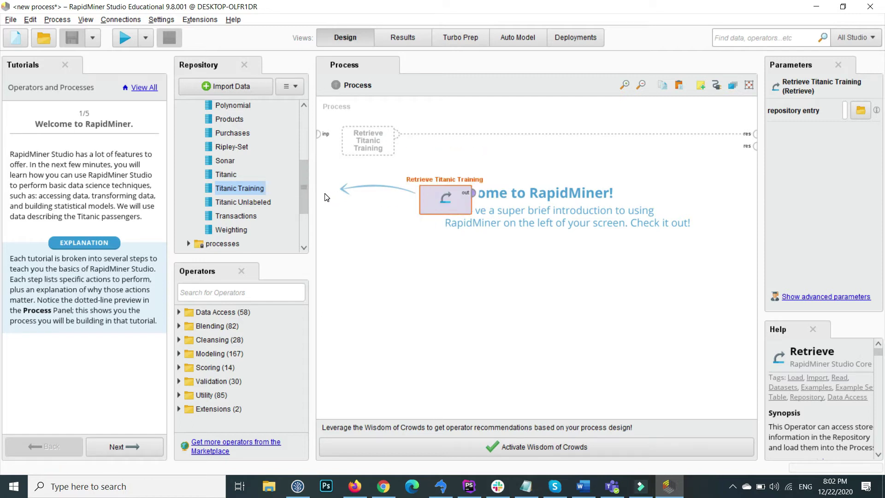
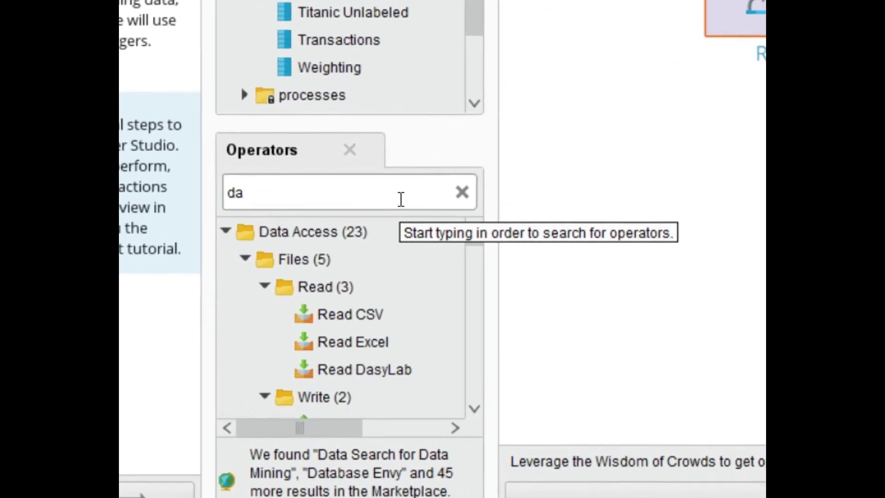
- Search the operators for "decisio" and add the Decision Tree operator to the canvas below Retrieve Titanic Training
key("BackSpace")
type("ecisio")
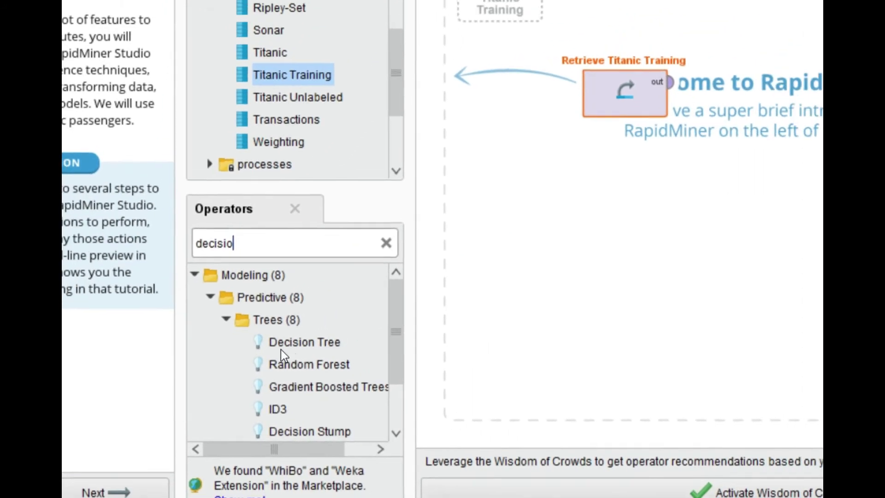
left_click(307, 336)
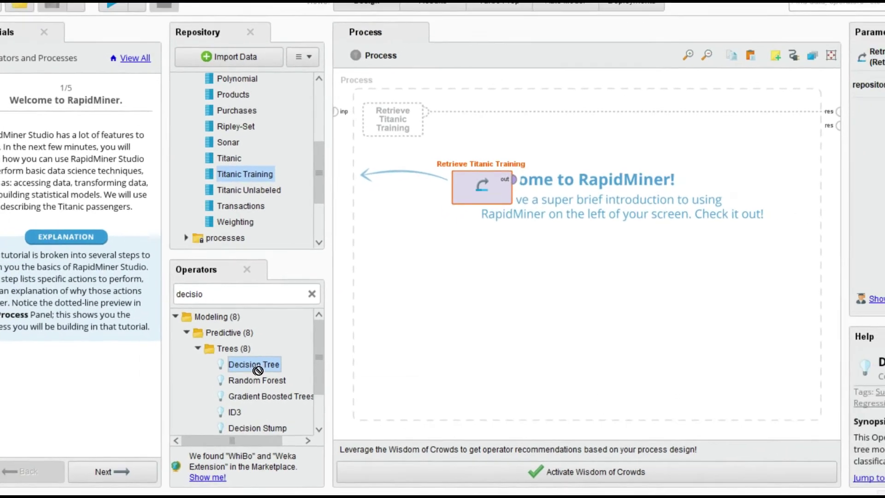
left_click_drag(263, 357, 202, 286)
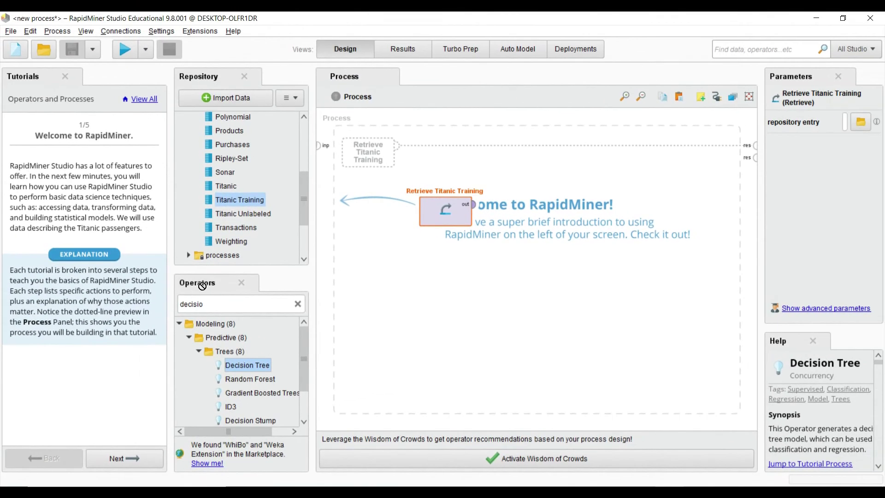
left_click_drag(497, 282, 496, 290)
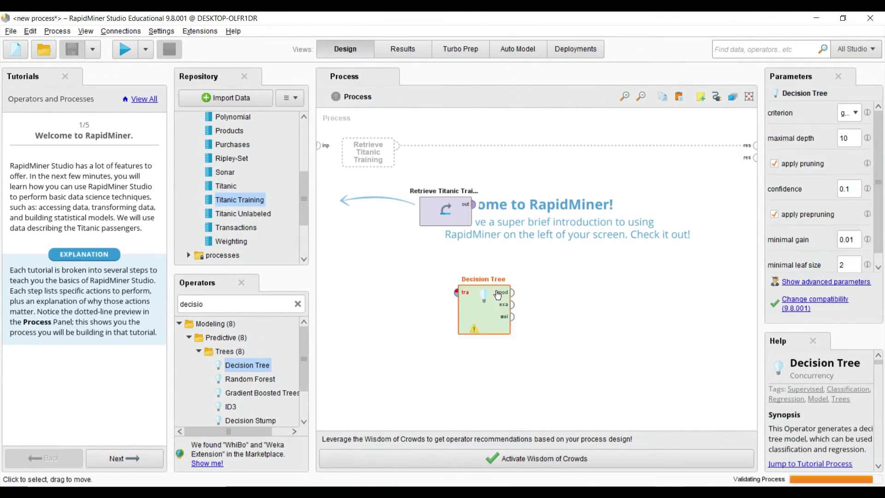
left_click(450, 252)
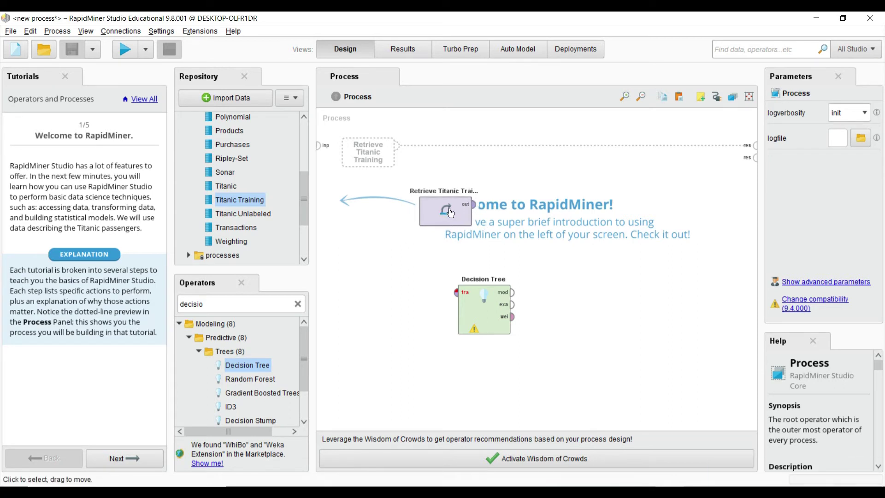
- Connect Retrieve Titanic Training's out port to the Decision Tree's tra port and move the Retrieve operator further up
left_click_drag(467, 210, 491, 208)
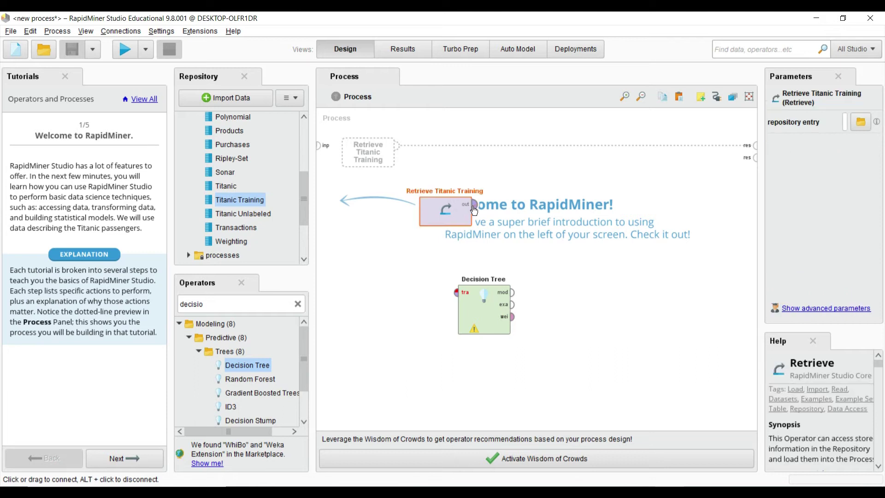
left_click_drag(383, 211, 317, 309)
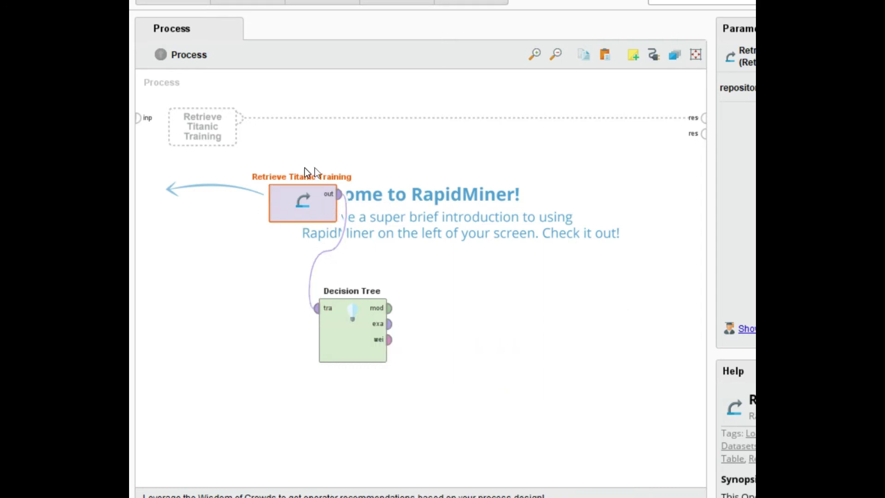
left_click_drag(289, 218, 285, 162)
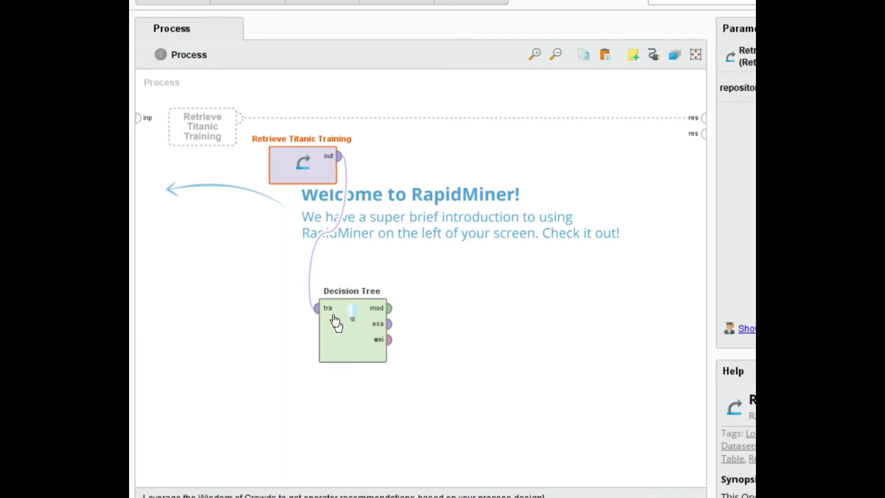
mouse_move(348, 228)
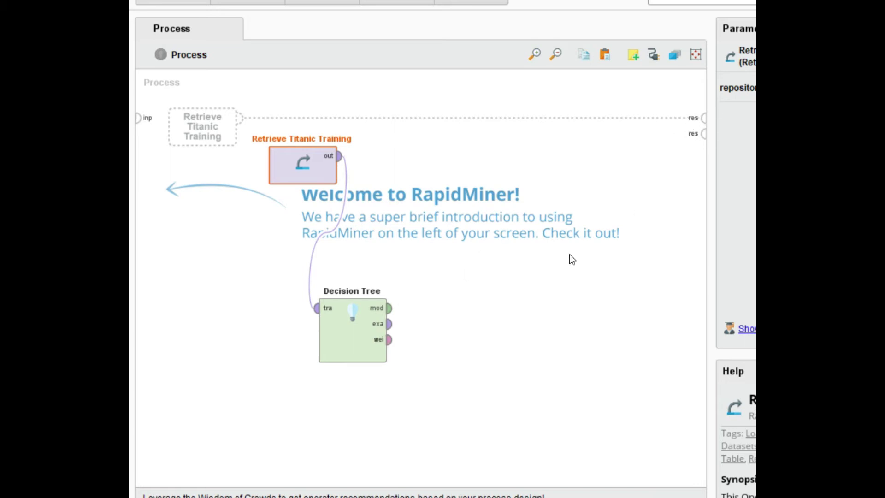
- Connect the Decision Tree's mod port to the process's first res port and run the process
left_click(394, 316)
left_click_drag(393, 314, 699, 121)
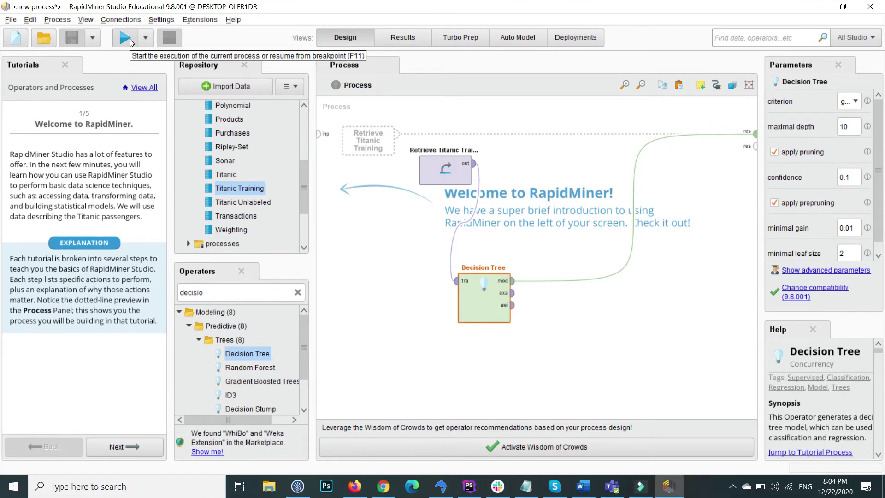
left_click(125, 37)
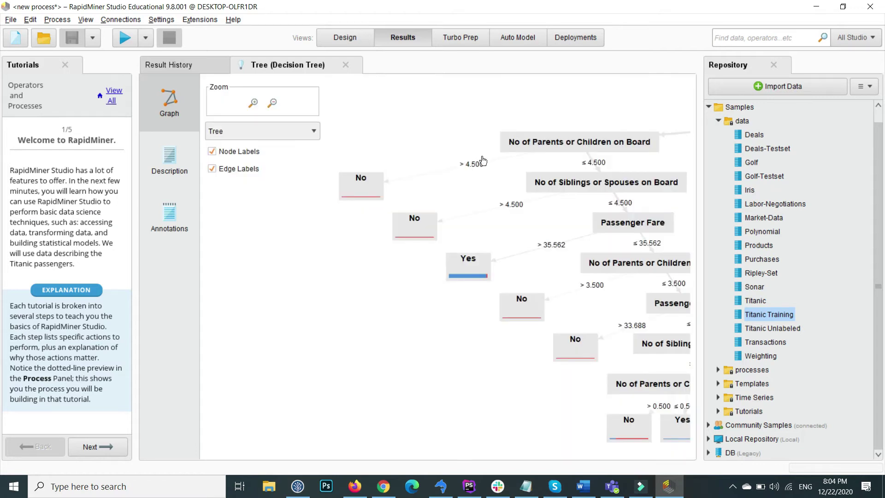
- Examine the decision tree graph as a whole and up close, from the Sex root node down to its leaves
left_click(253, 102)
left_click(253, 102)
left_click(253, 103)
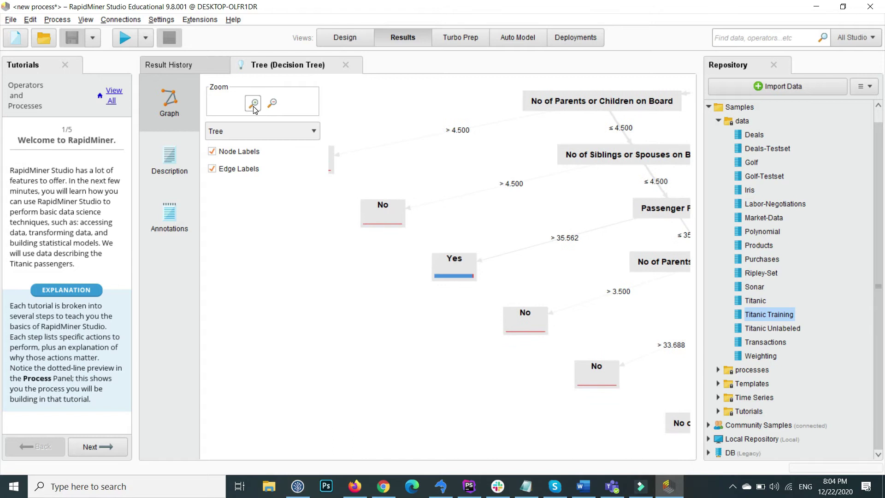
left_click(273, 104)
left_click(272, 103)
left_click(273, 104)
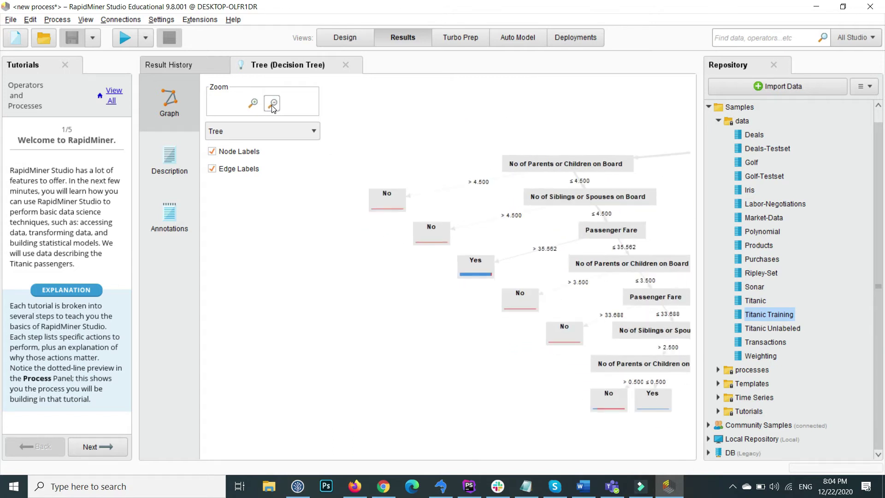
left_click(273, 103)
left_click(273, 103)
left_click(273, 103)
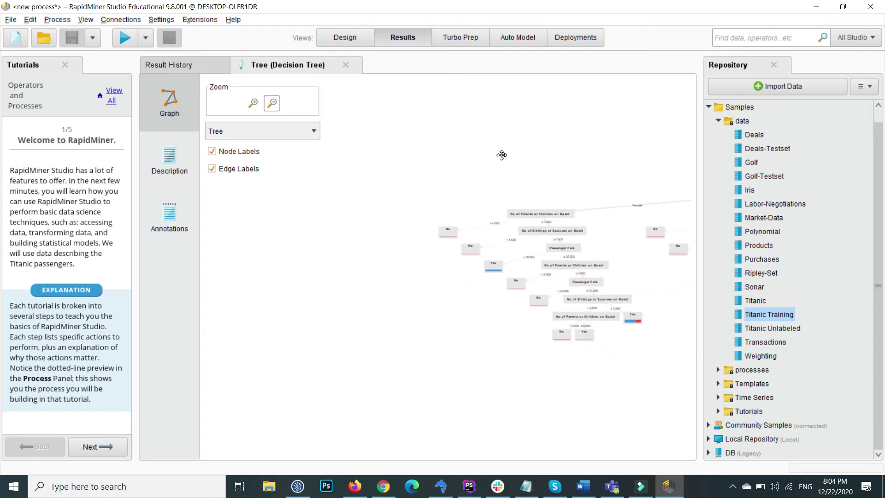
left_click_drag(501, 155, 368, 159)
left_click_drag(533, 148, 459, 154)
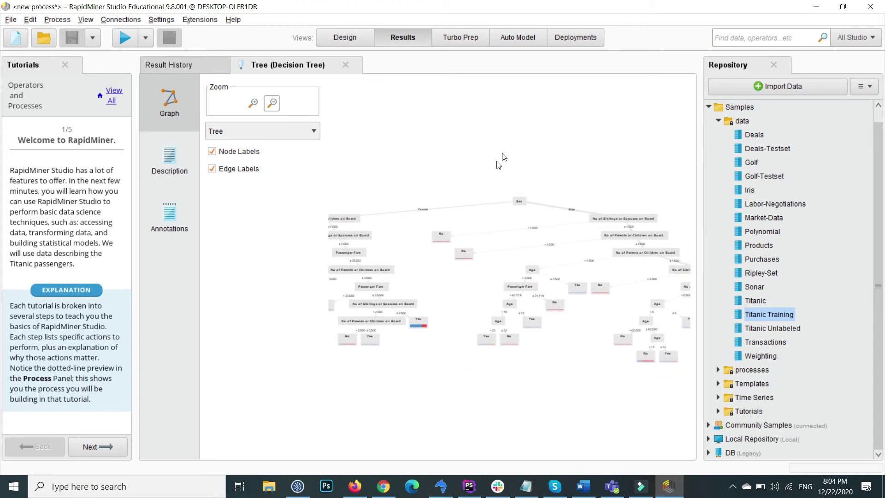
left_click(257, 105)
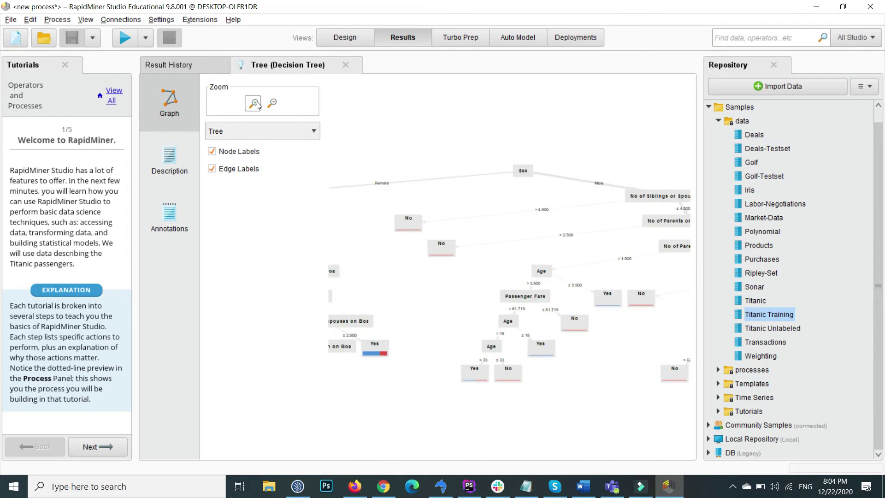
left_click(257, 105)
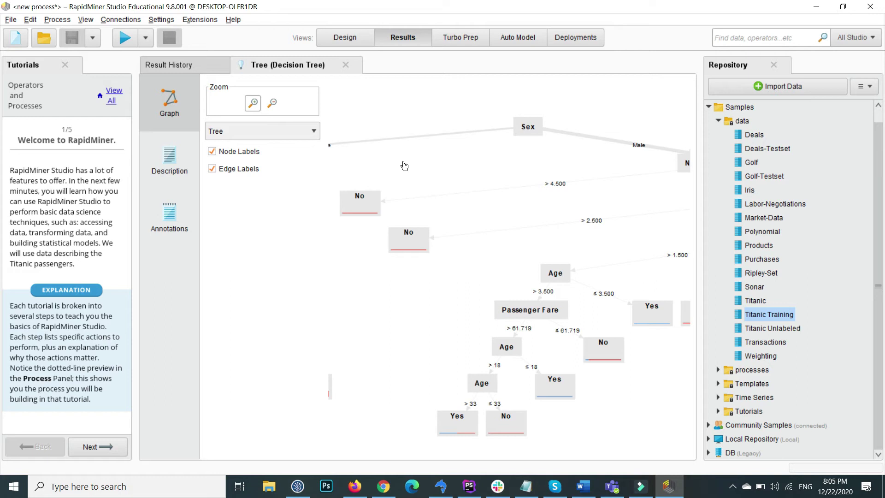
- Return to the process design and delete both the Retrieve Titanic Training and Decision Tree operators
left_click(352, 37)
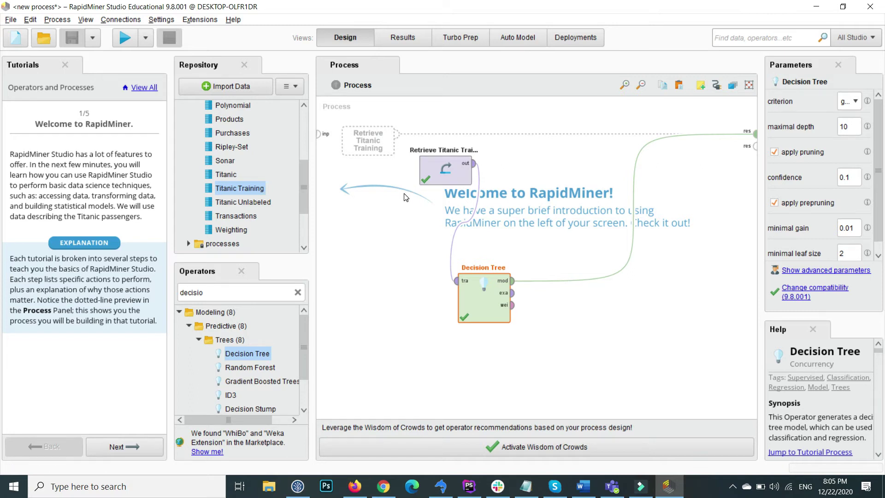
left_click_drag(669, 368, 395, 131)
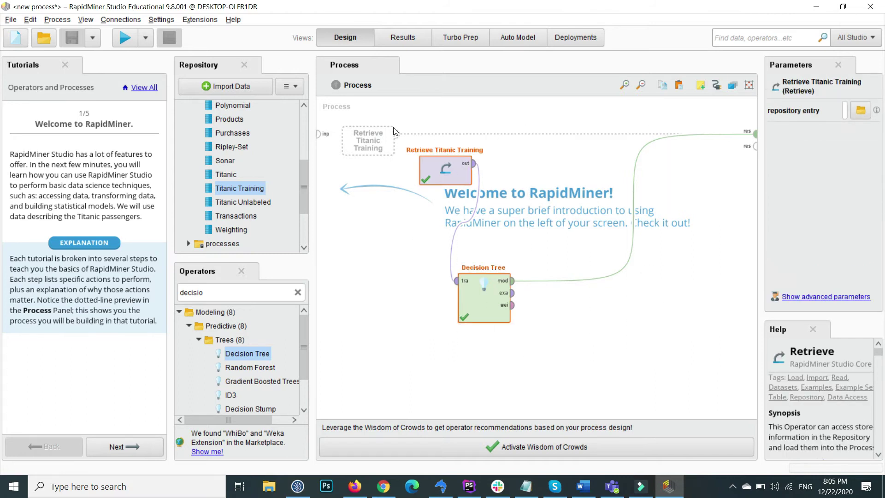
key("Delete")
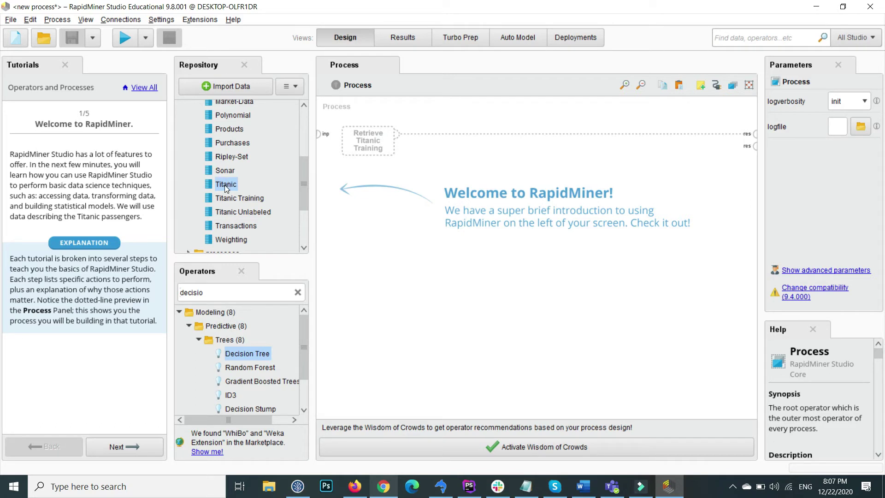
- View the Titanic sample data set's rows and add the data set to the process canvas as a Retrieve operator
double_click(226, 186)
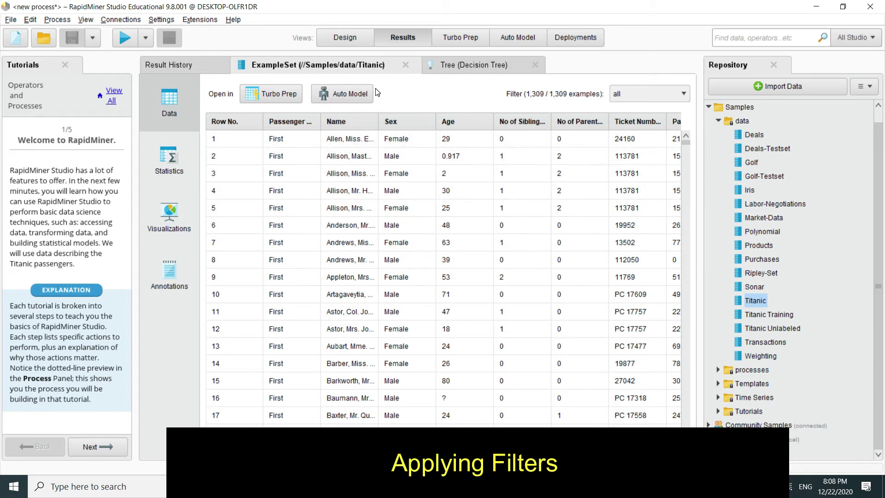
left_click(347, 39)
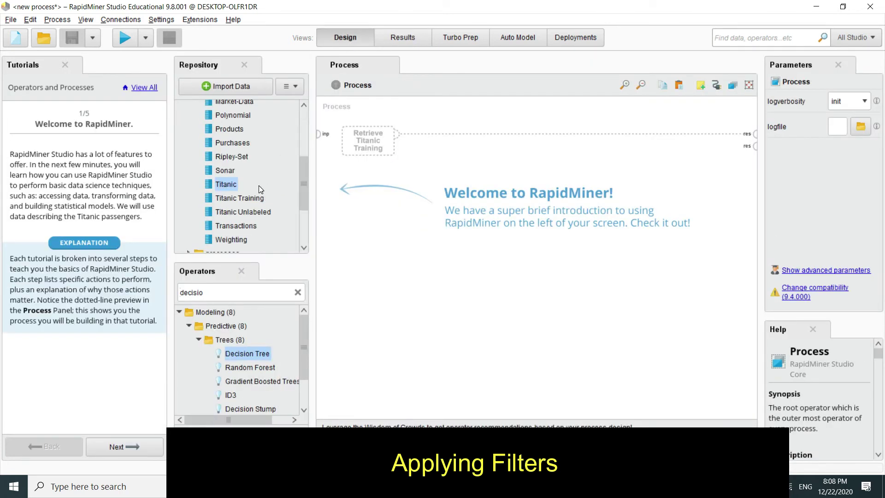
left_click(298, 294)
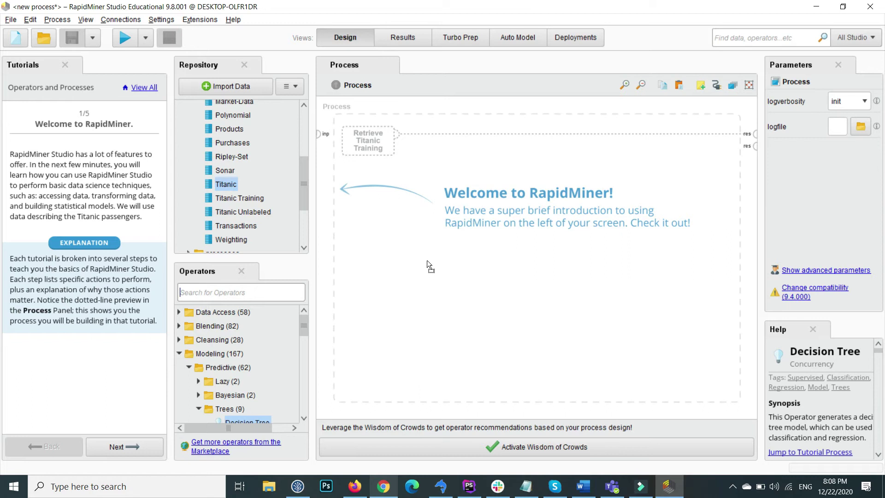
left_click_drag(422, 271, 423, 271)
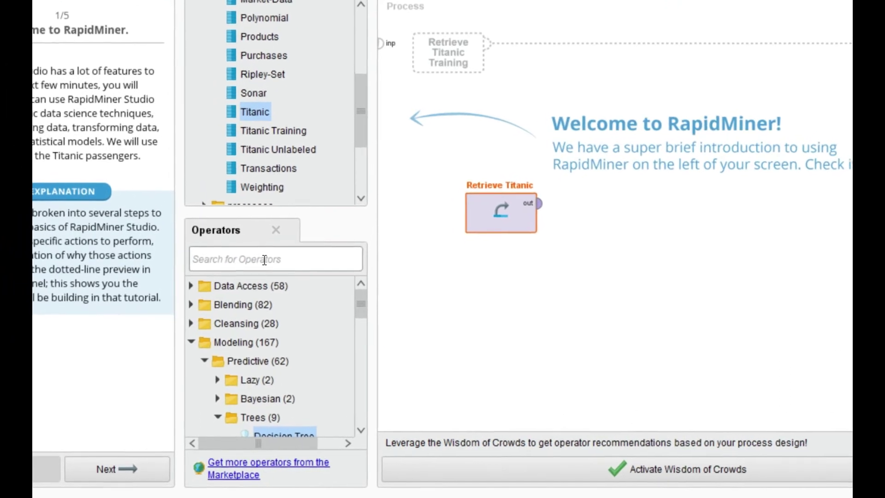
- Search the operators for "filter ex" and add Filter Examples to the canvas below Retrieve Titanic
type("filter")
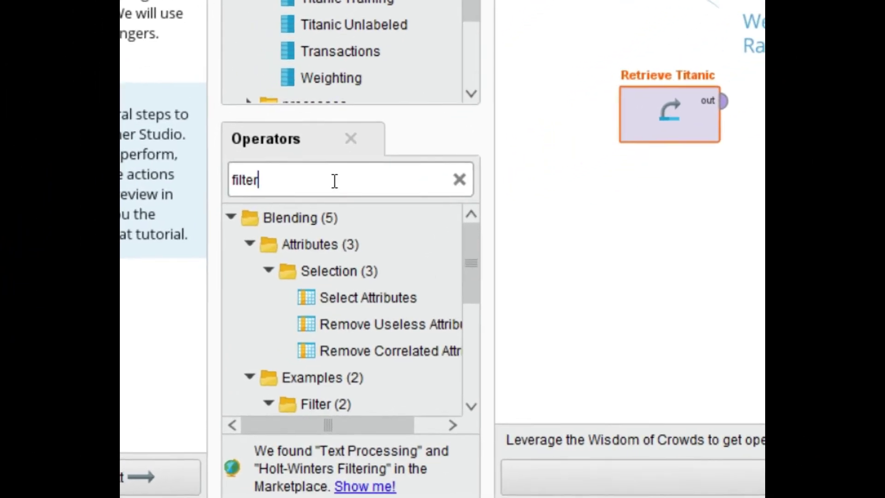
type(" ex")
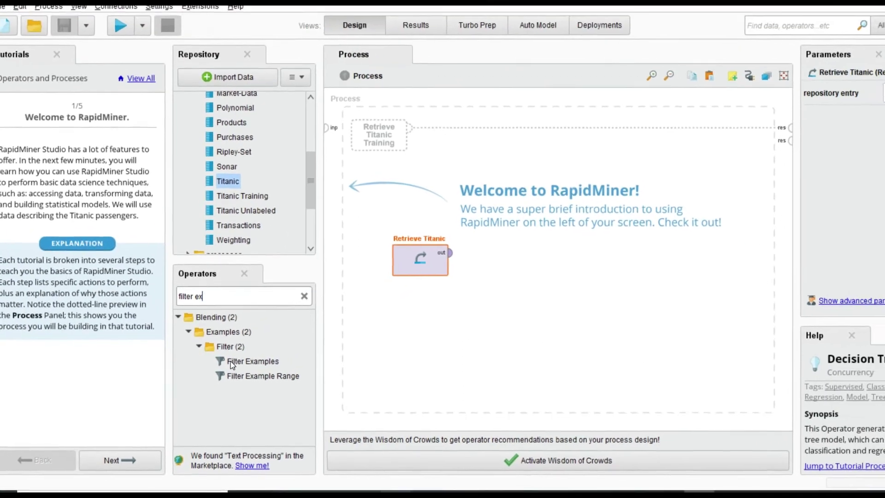
left_click_drag(275, 351, 398, 337)
left_click_drag(486, 301, 477, 310)
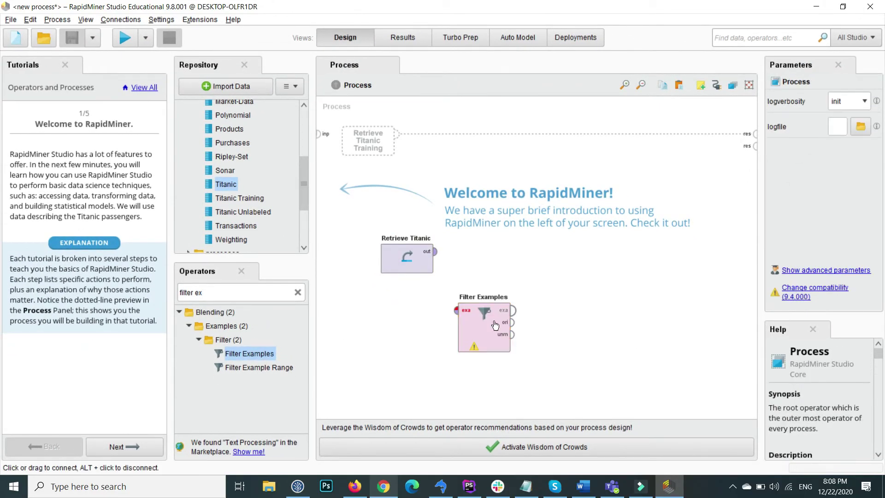
left_click(482, 328)
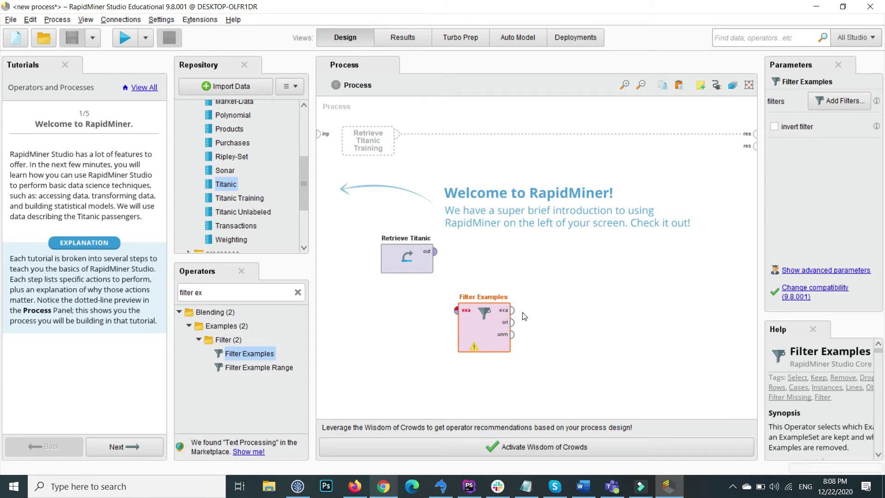
left_click(840, 103)
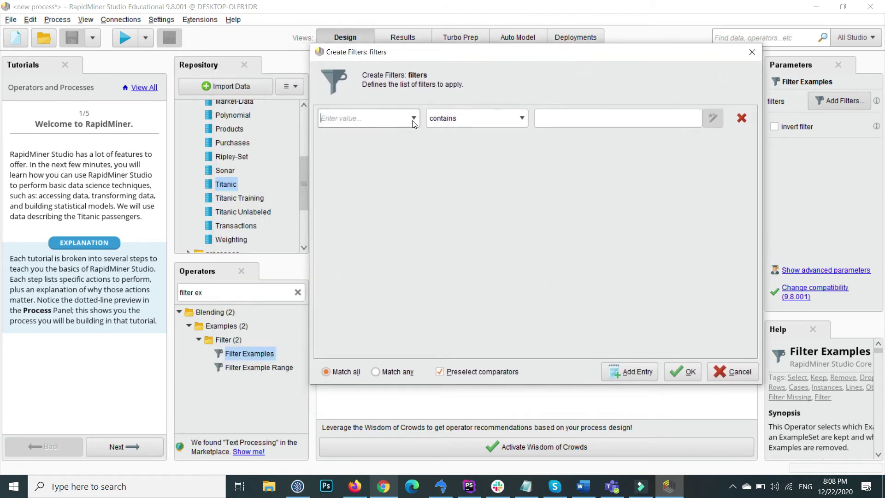
left_click(414, 119)
left_click(412, 121)
left_click(413, 121)
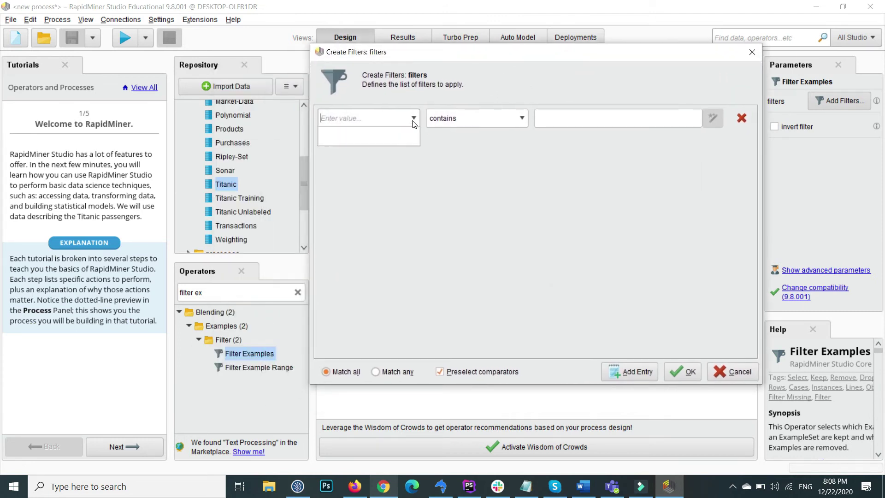
type("se")
left_click(458, 121)
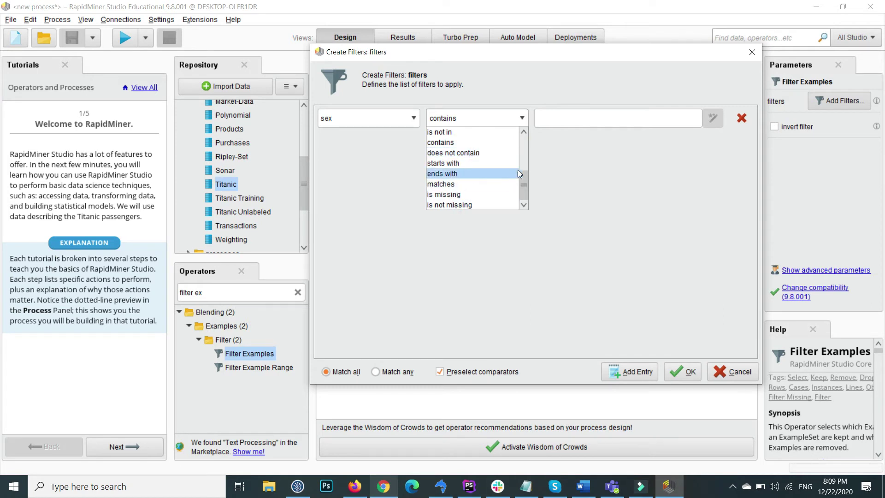
left_click(402, 133)
left_click(414, 121)
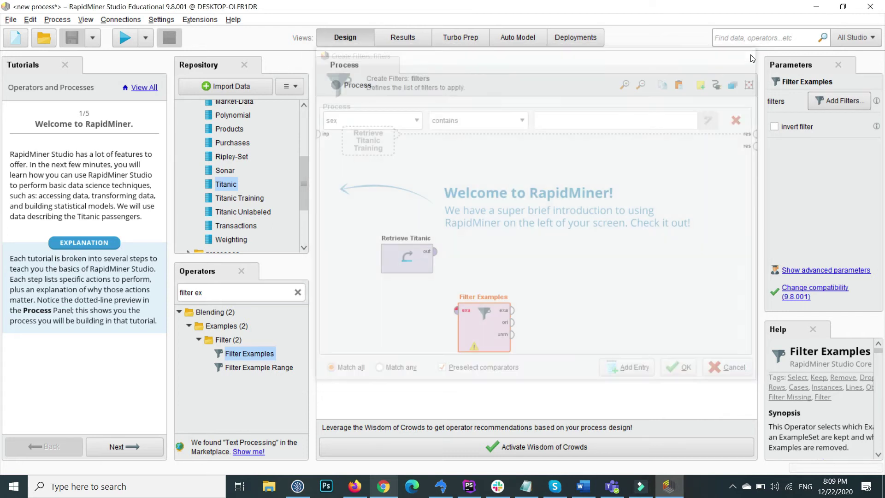
left_click(752, 52)
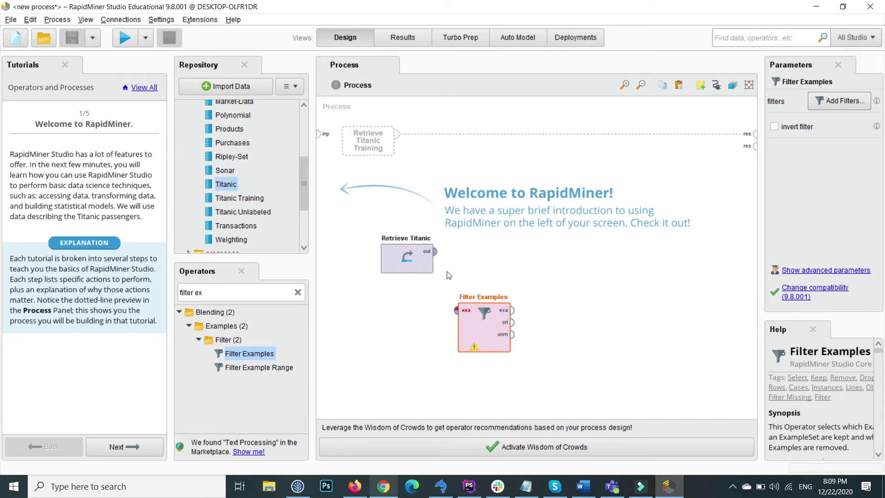
- Connect the output of Retrieve Titanic to the example set input of Filter Examples
left_click_drag(416, 245, 376, 246)
key("ctrl+z")
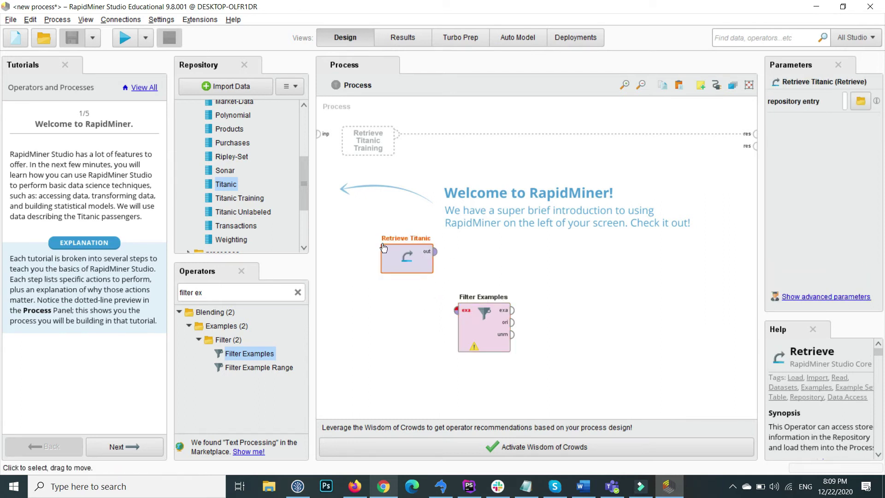
left_click(437, 253)
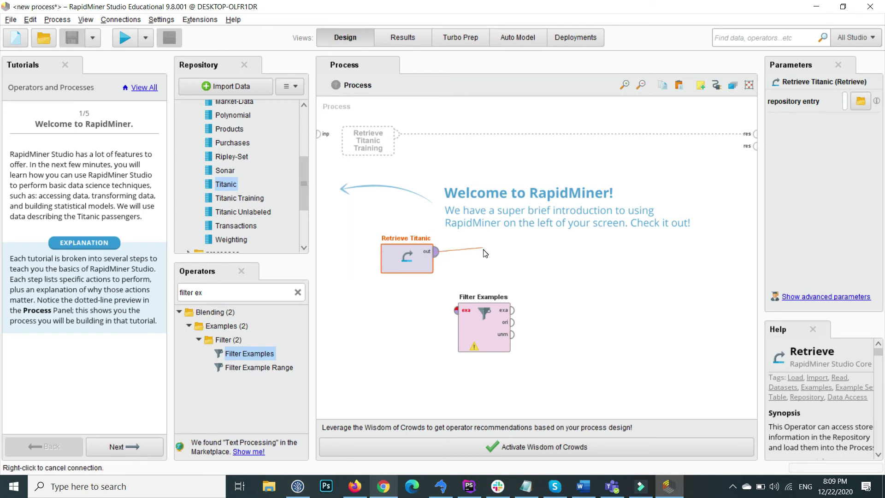
left_click(456, 310)
- Add a filter to the Filter Examples operator that keeps rows where Sex equals Female
left_click(489, 319)
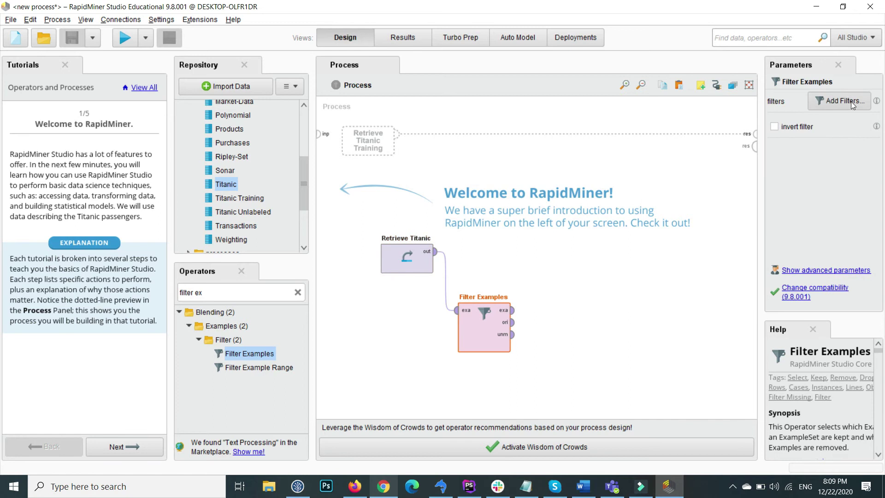
left_click(852, 102)
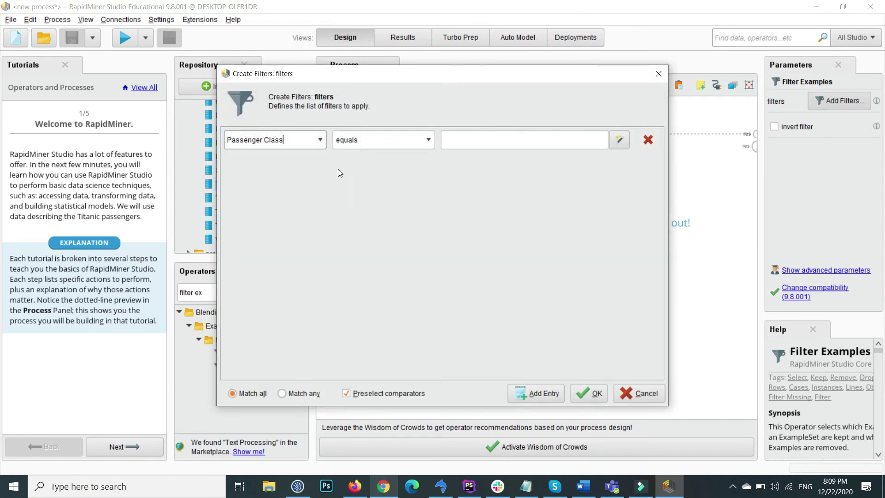
left_click(323, 140)
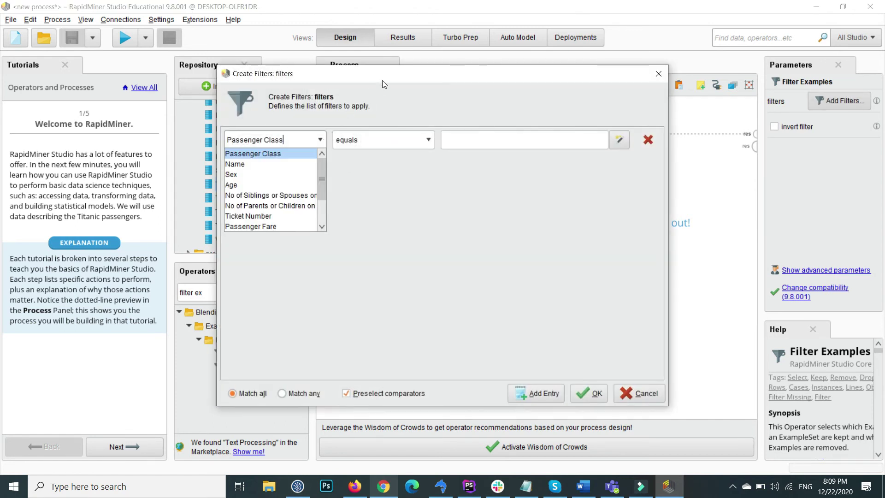
left_click_drag(383, 81, 420, 71)
left_click(357, 132)
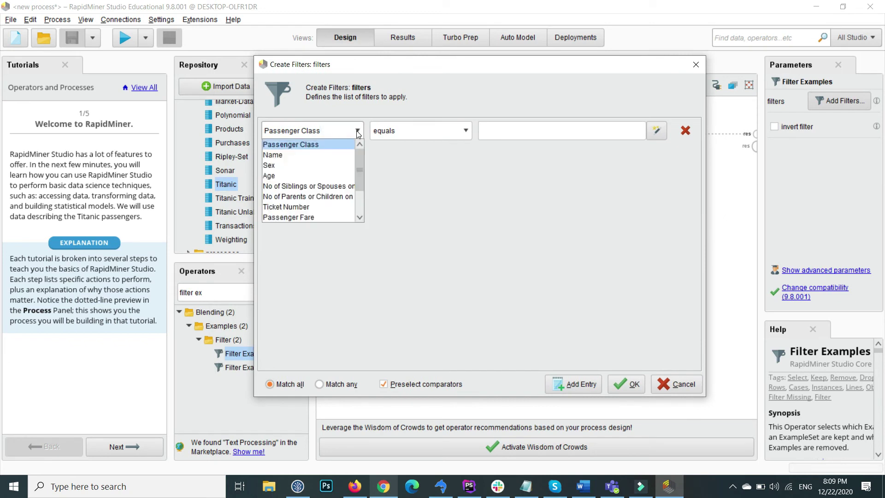
left_click(316, 166)
left_click(526, 128)
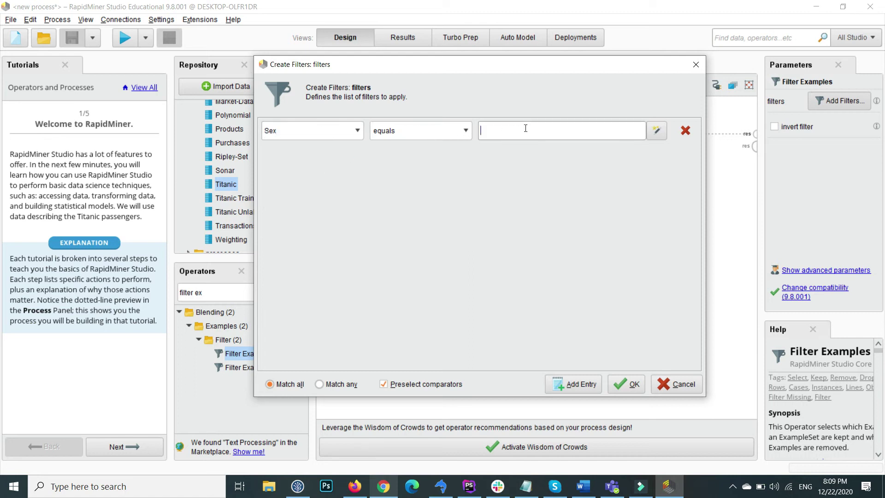
left_click(661, 131)
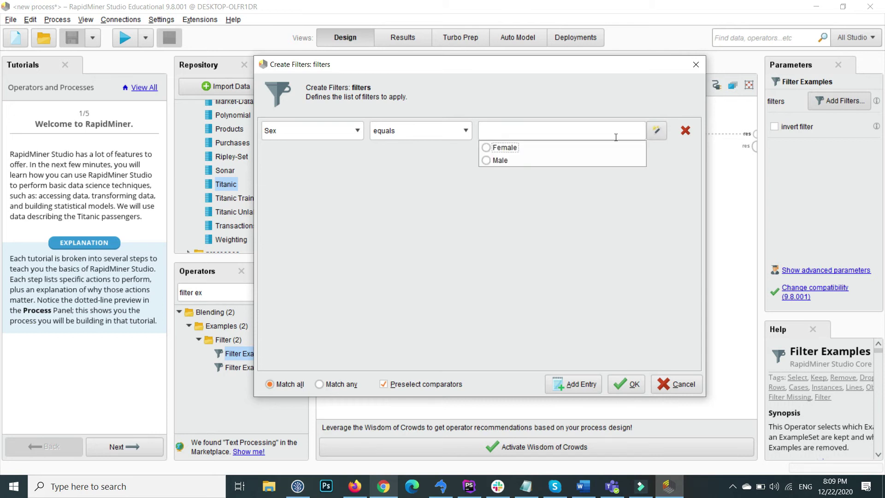
left_click(504, 151)
left_click(584, 217)
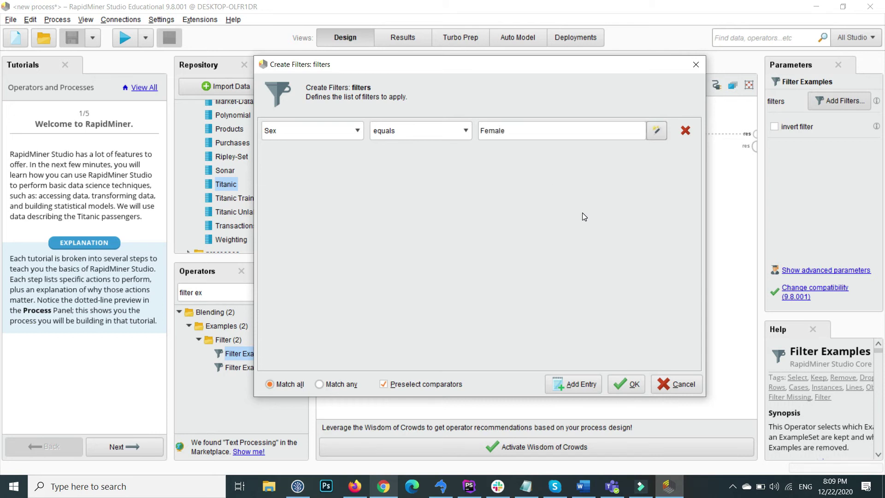
left_click(635, 390)
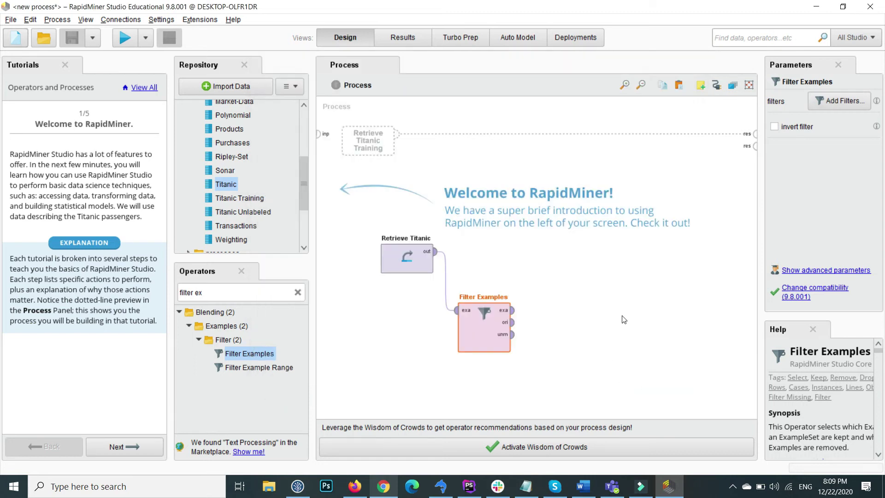
- Connect the example set output of Filter Examples to the first result port and run the process to view the filtered rows
left_click(513, 310)
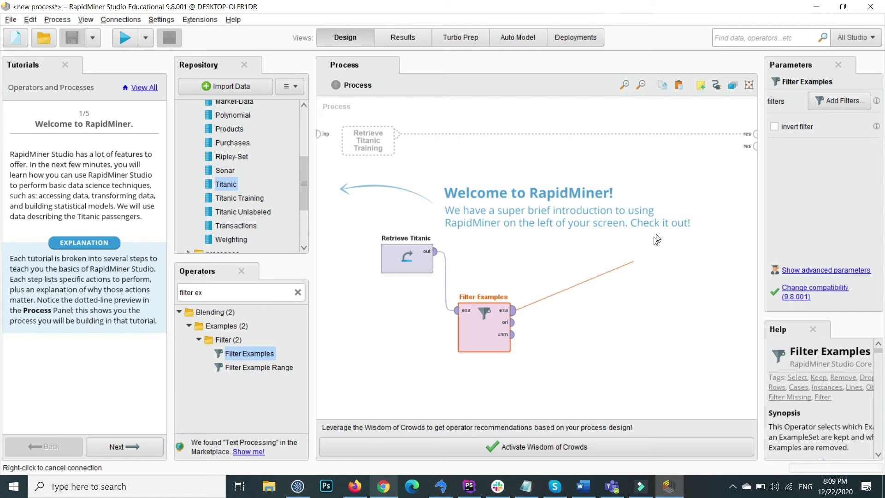
left_click(755, 133)
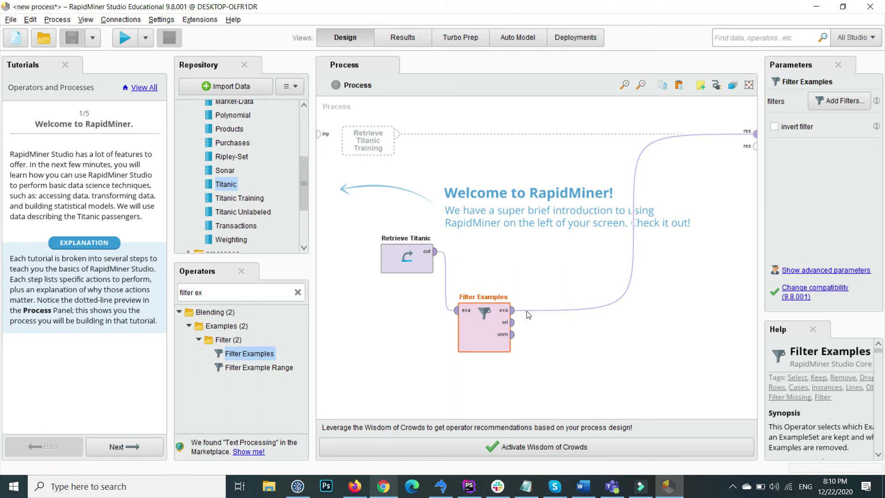
left_click(124, 36)
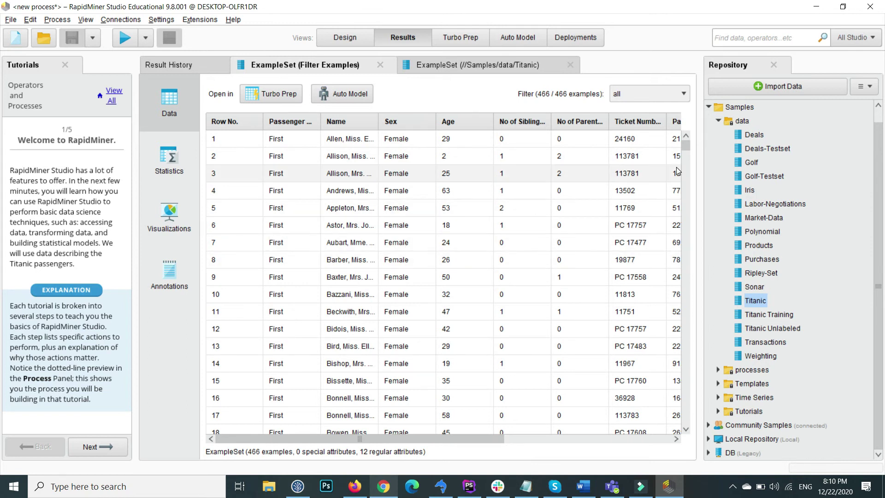
mouse_move(689, 163)
left_mouse_down()
mouse_move(689, 371)
mouse_move(691, 145)
left_mouse_up()
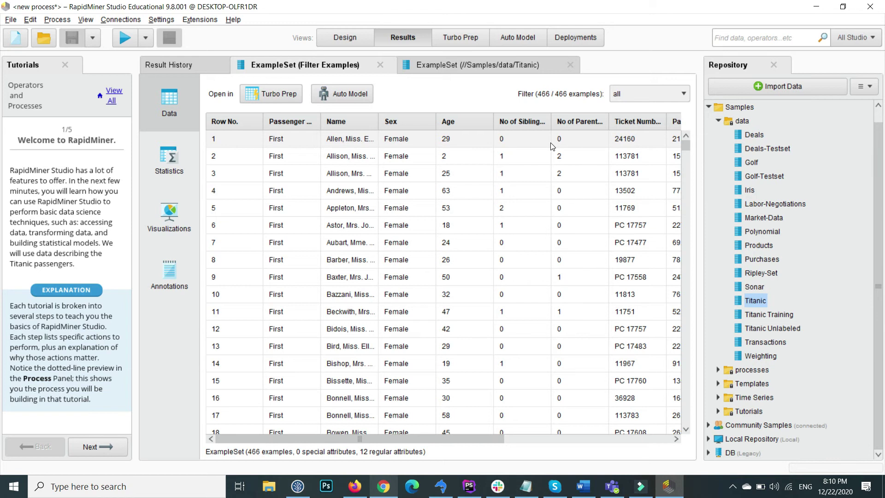
- View the full Titanic sample data set up to its last columns and sort its rows by Port of Embarkation
left_click(353, 34)
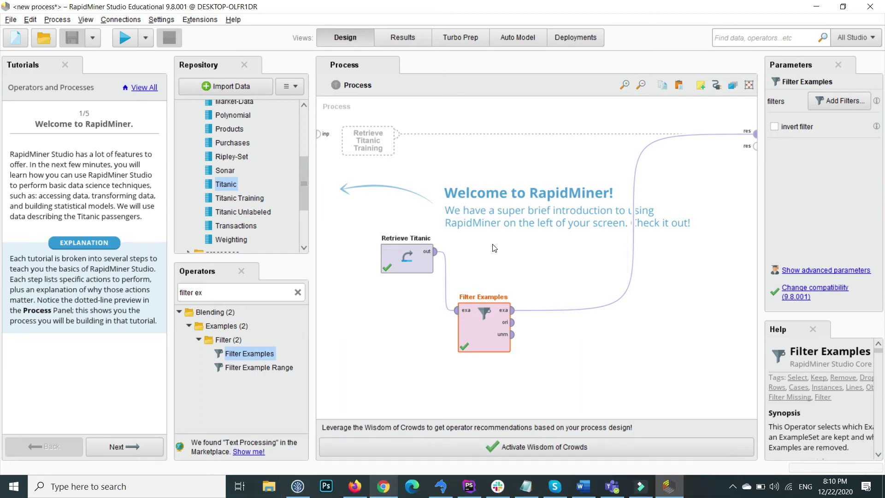
key("F11")
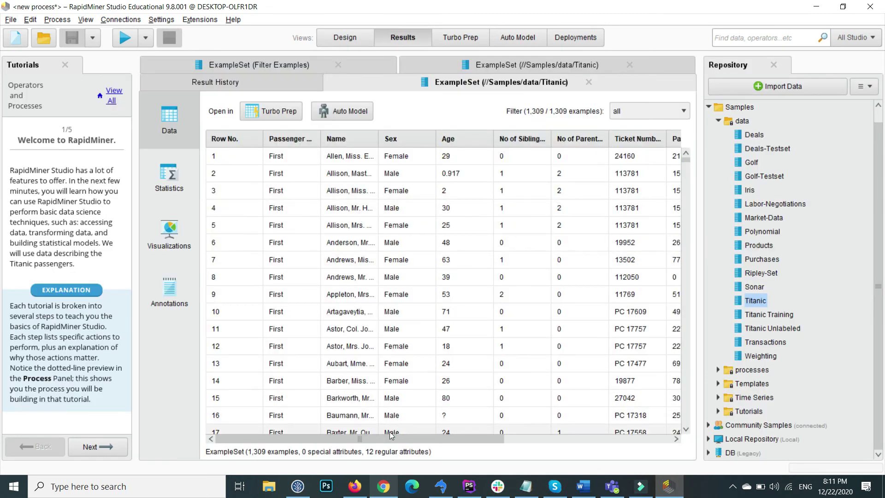
left_click_drag(393, 441, 563, 469)
left_click(535, 139)
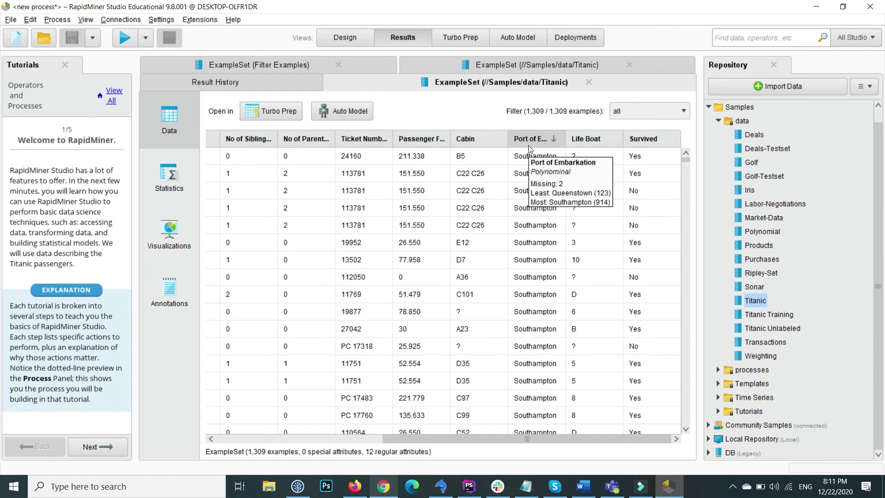
- Return to the process design and delete the connection between Filter Examples and the result port
left_click(342, 37)
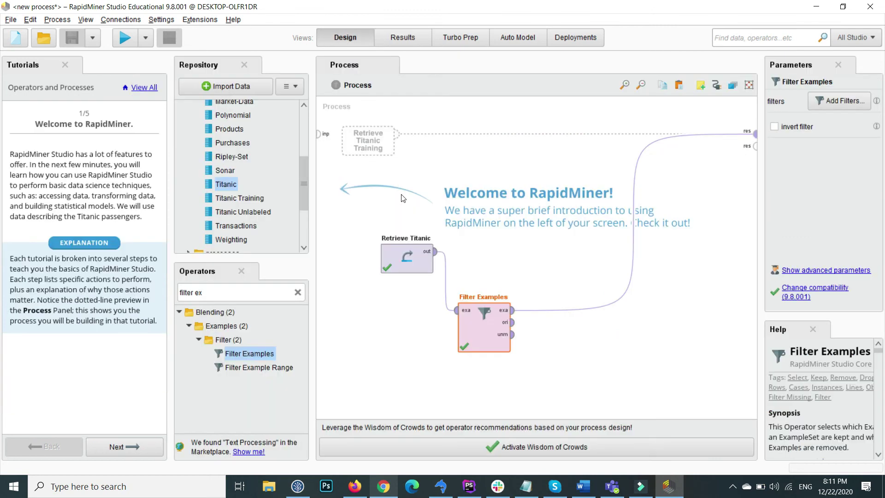
left_click(615, 304)
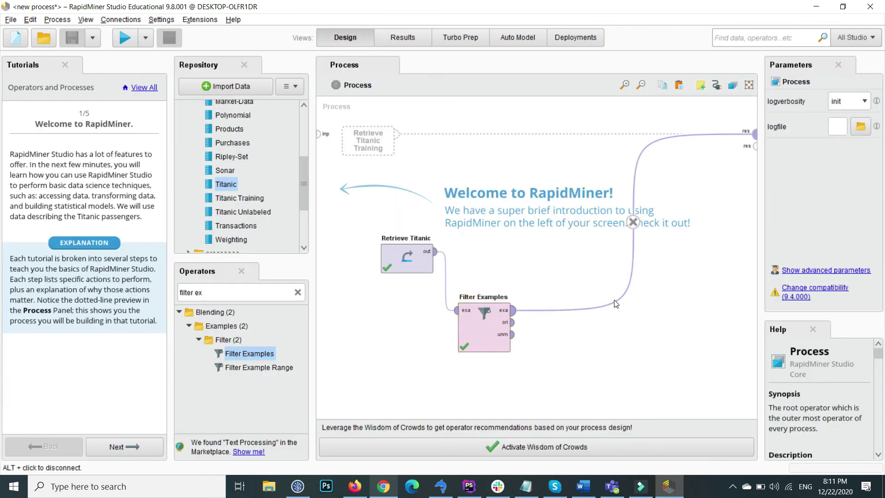
key("Delete")
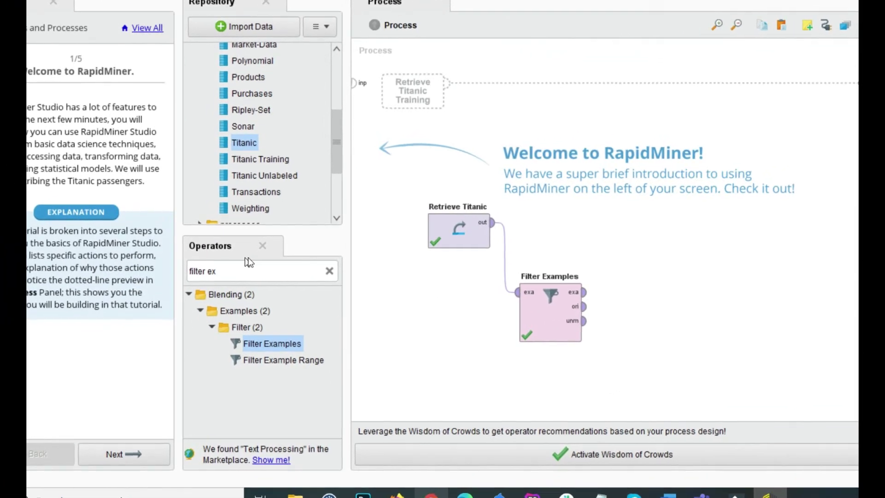
- Search the operators for "sort", add Sort beside Filter Examples and connect the filtered example set output to its input
left_click(322, 275)
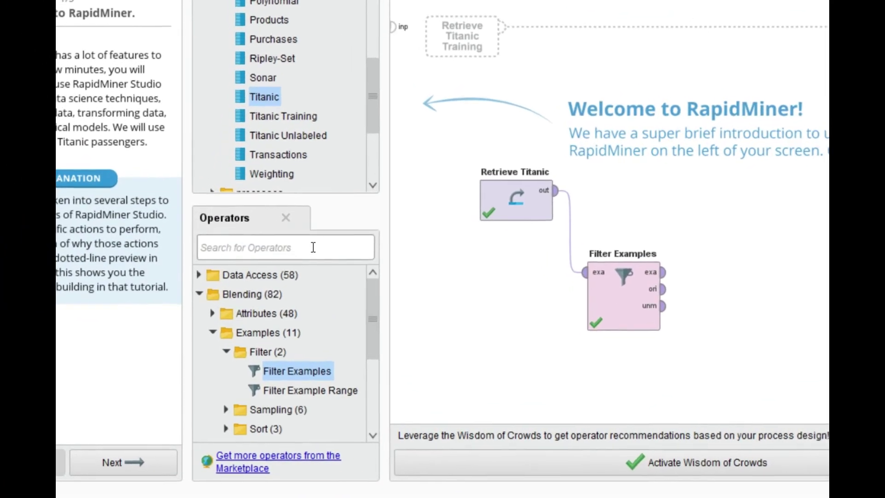
type("sort")
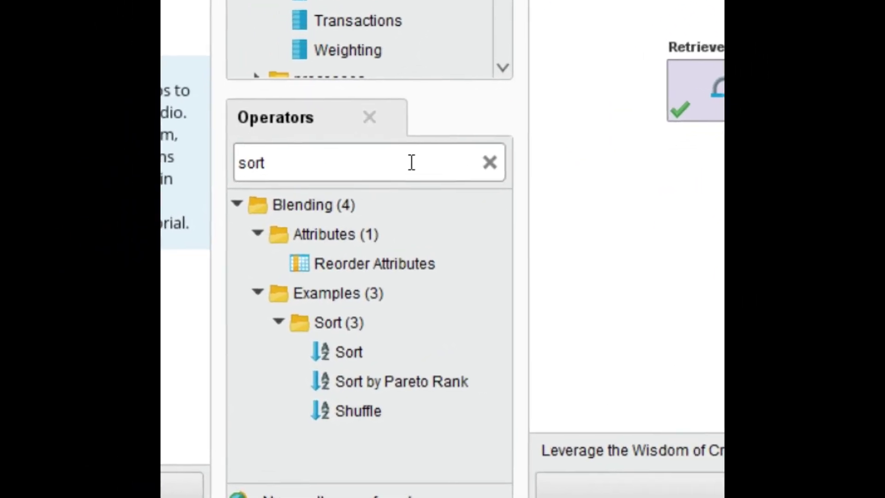
left_click_drag(399, 341, 427, 347)
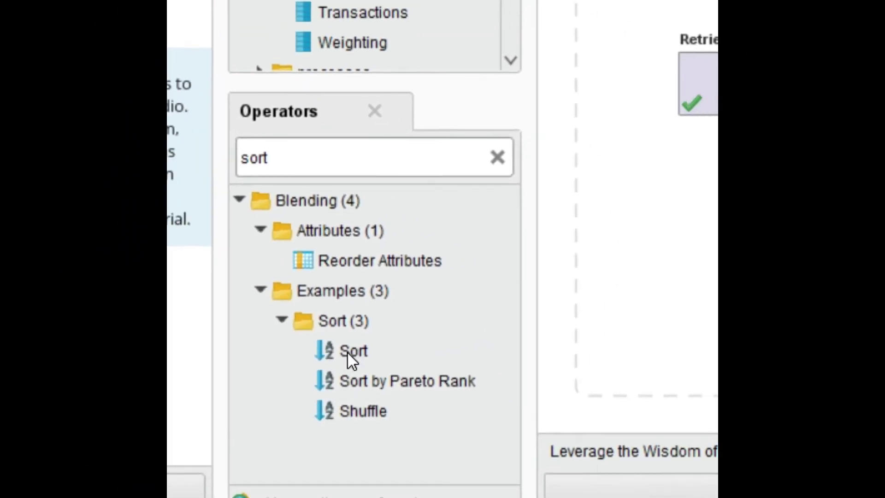
left_click_drag(277, 378, 602, 286)
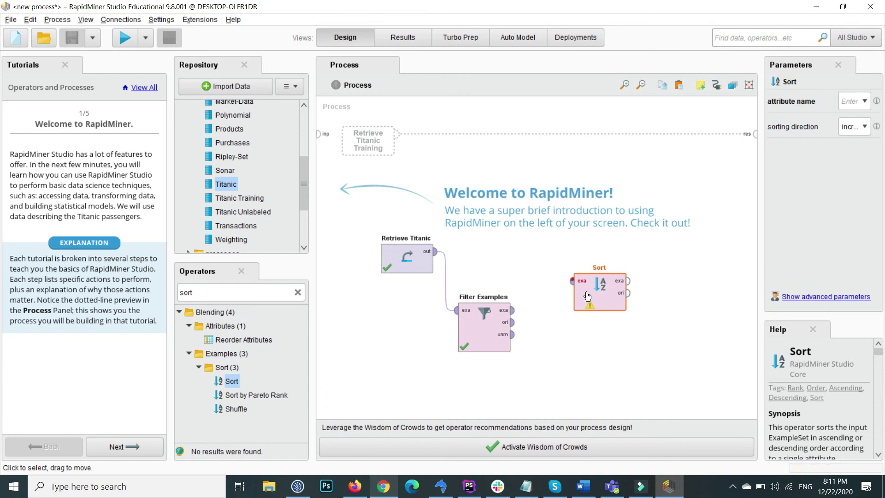
left_click(513, 310)
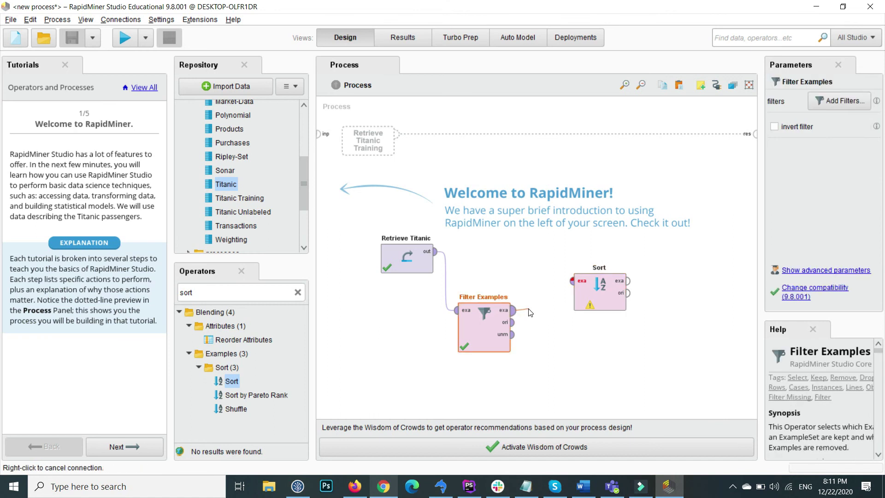
left_click(571, 284)
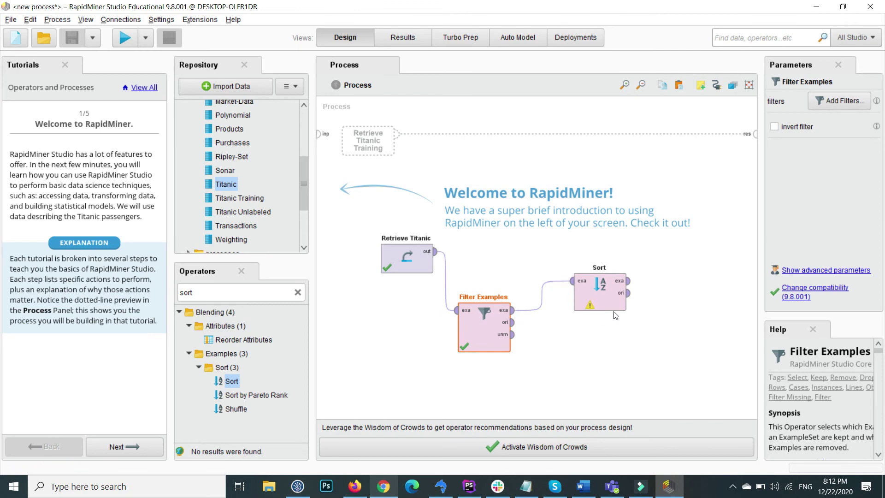
- Set the Sort operator to sort by the Name attribute in decreasing direction
left_click(611, 287)
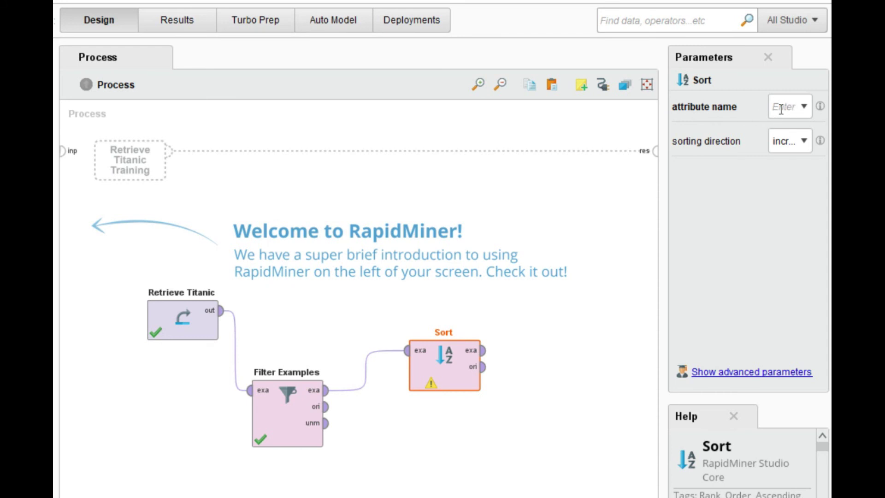
left_click(805, 110)
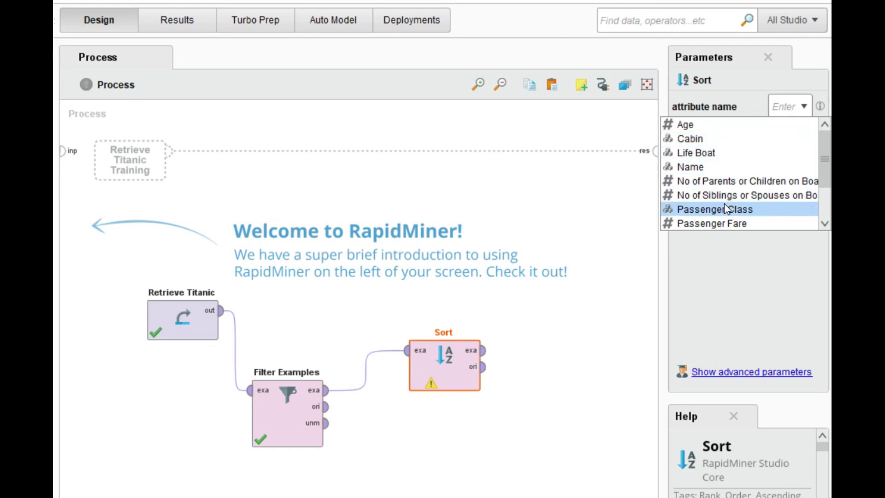
key("Down")
key("Down")
key("Down")
key("Down")
key("Down")
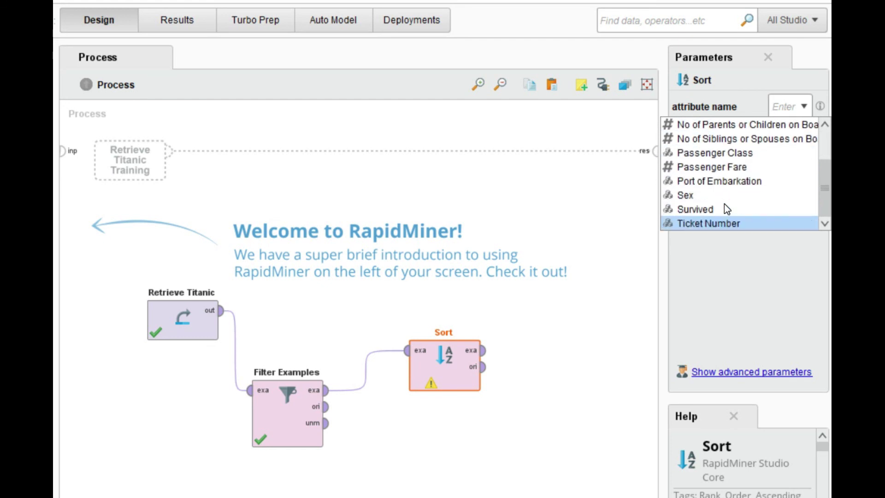
key("Up")
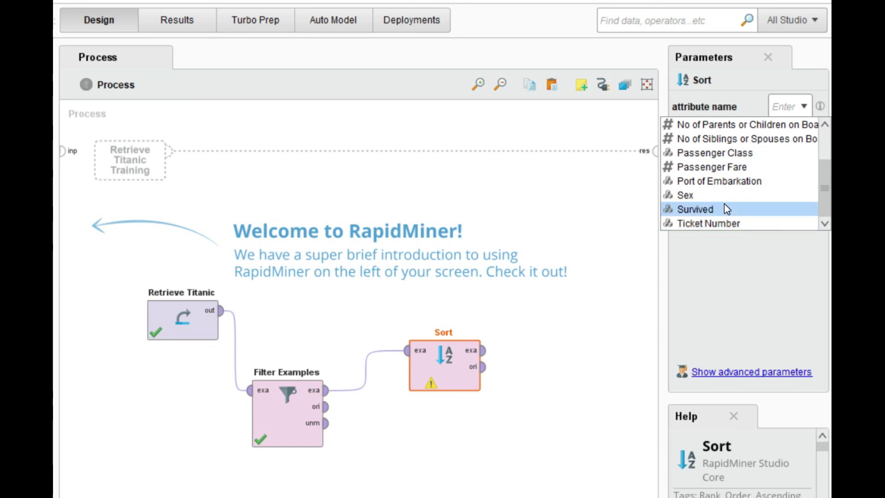
key("Up")
key("Up")
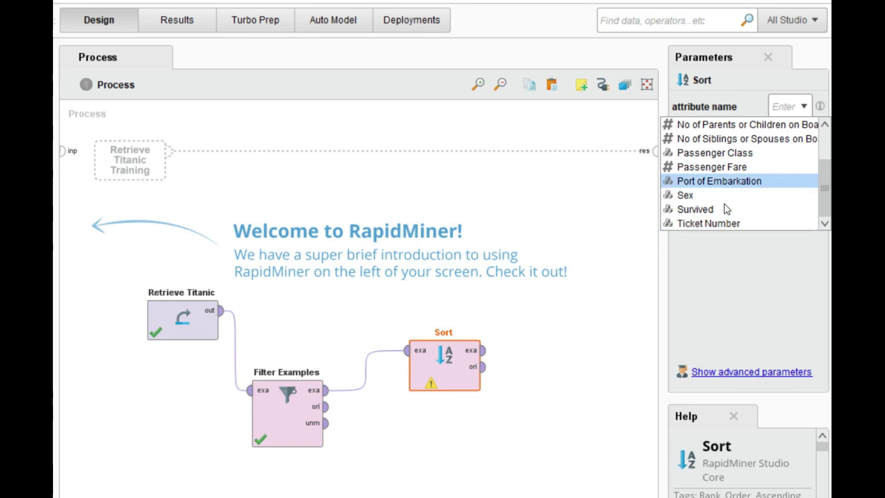
key("Up")
key("Up")
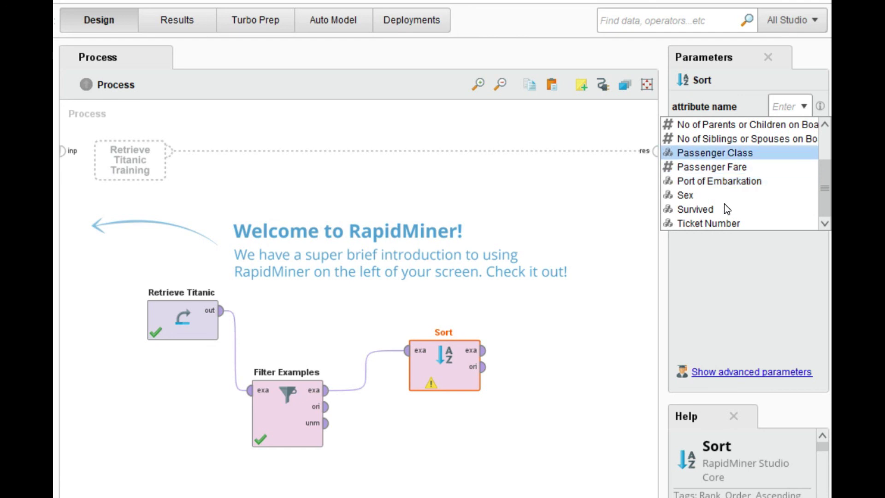
key("Up")
key("Up")
key("Up")
key("Up")
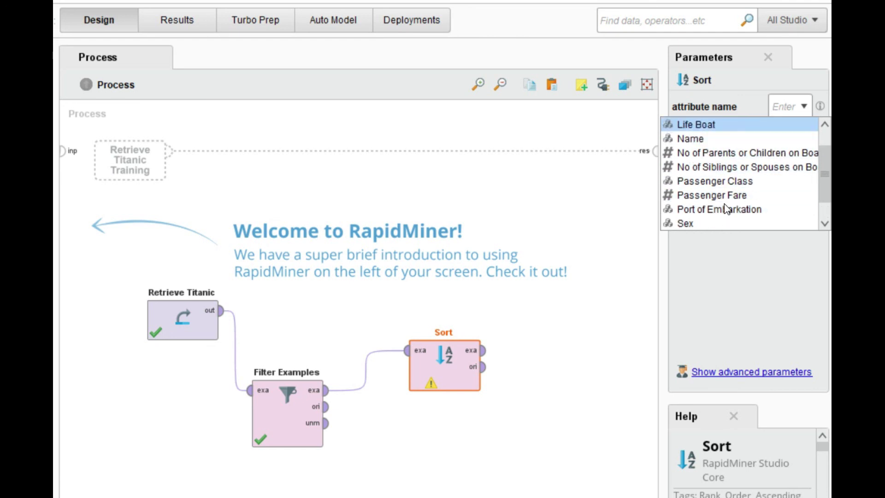
key("Down")
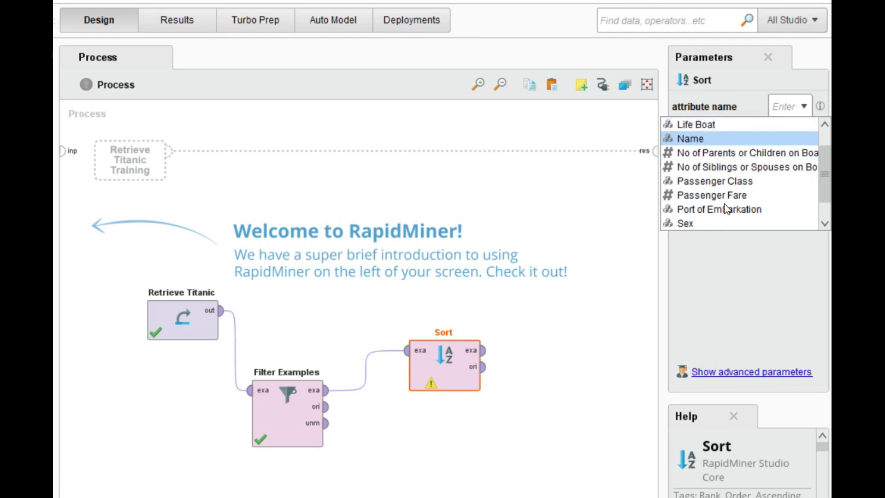
key("Return")
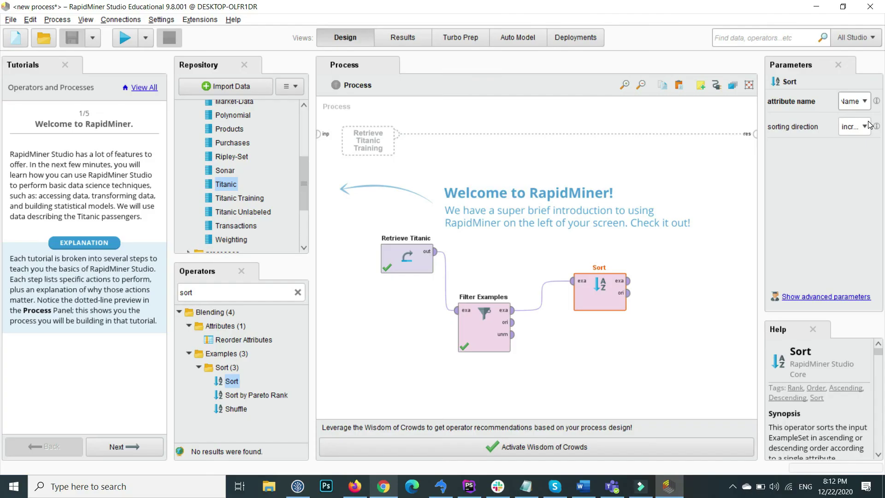
left_click(868, 124)
left_click(848, 148)
- Connect the example set output of Sort to the first result port and run the process to view the sorted rows
mouse_move(631, 286)
left_mouse_down()
mouse_move(687, 261)
mouse_move(751, 138)
left_mouse_up()
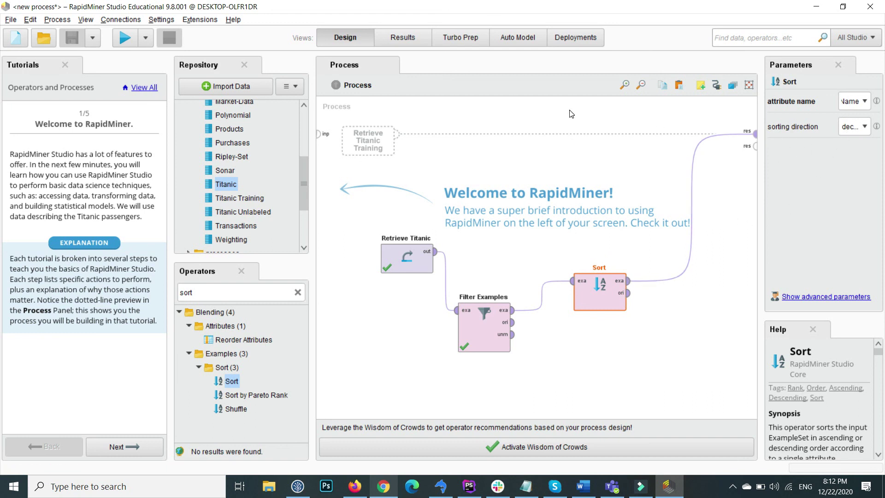
left_click(126, 38)
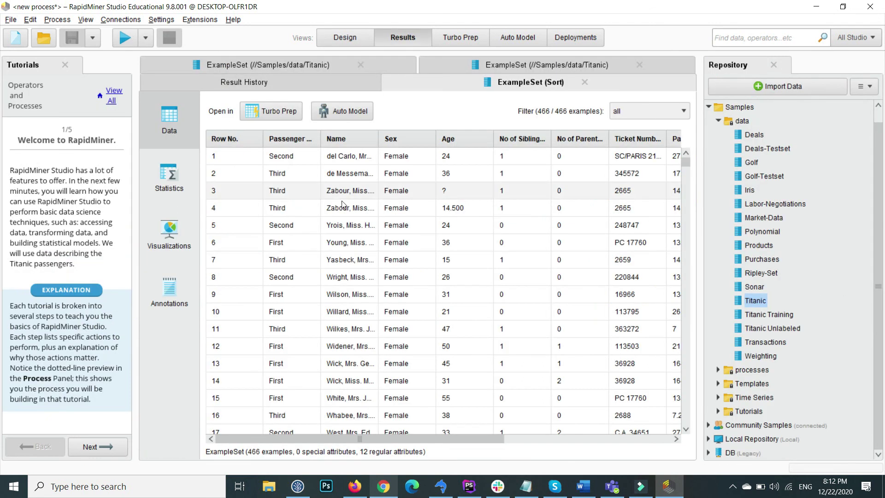
left_click(347, 160)
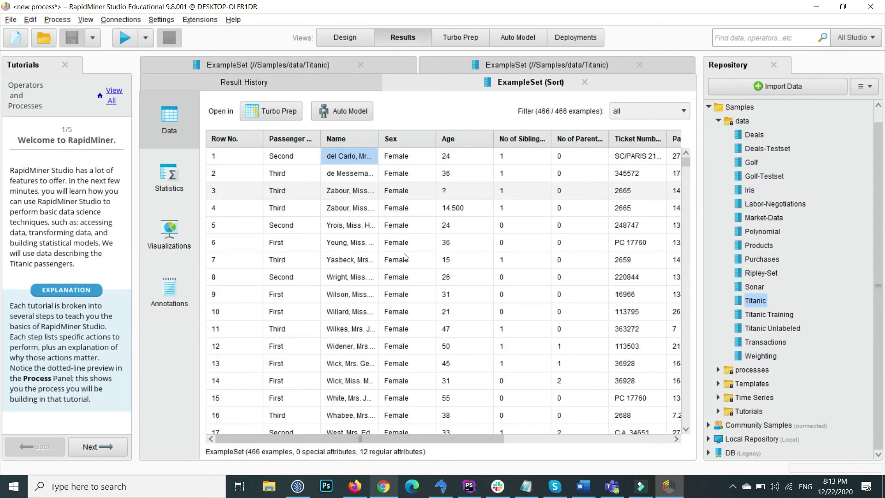
left_click_drag(391, 440, 431, 443)
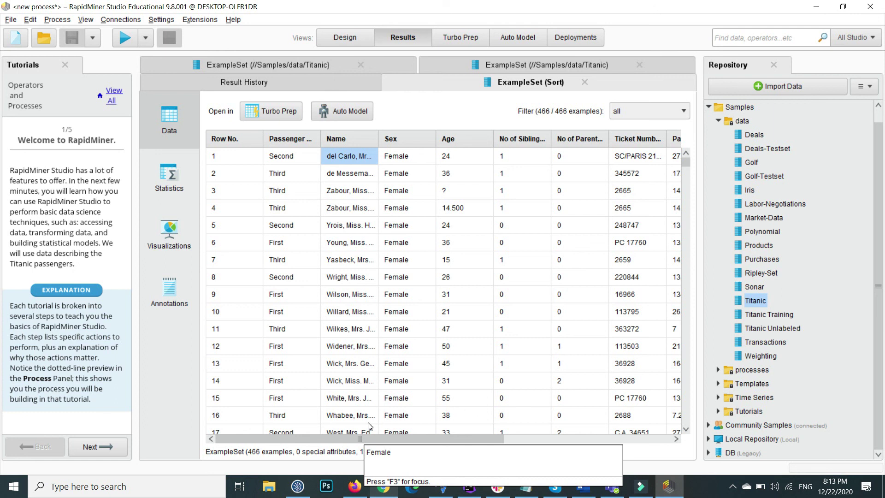
- Return to the process design and browse the repository back up to the start of the Samples data folder
left_click(337, 39)
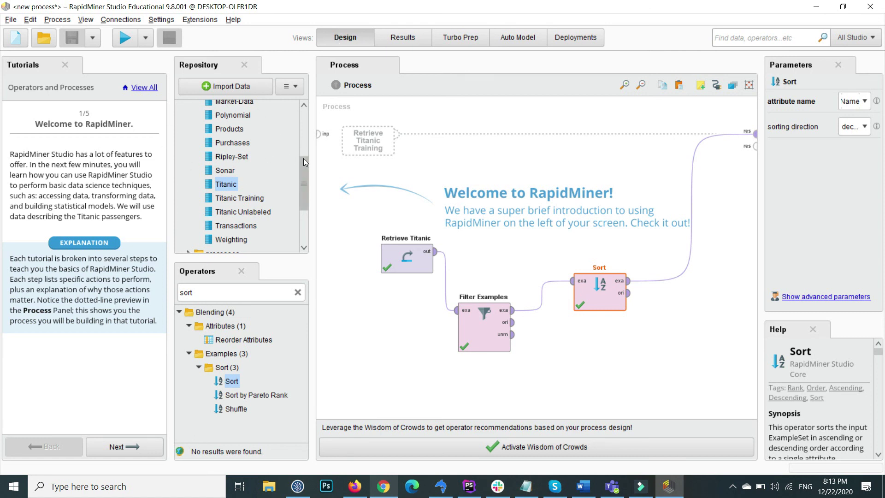
left_click_drag(303, 159, 306, 97)
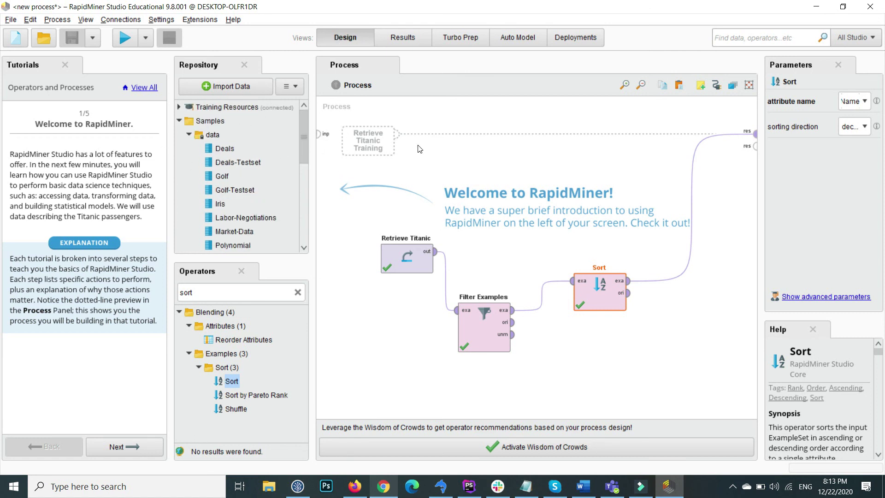